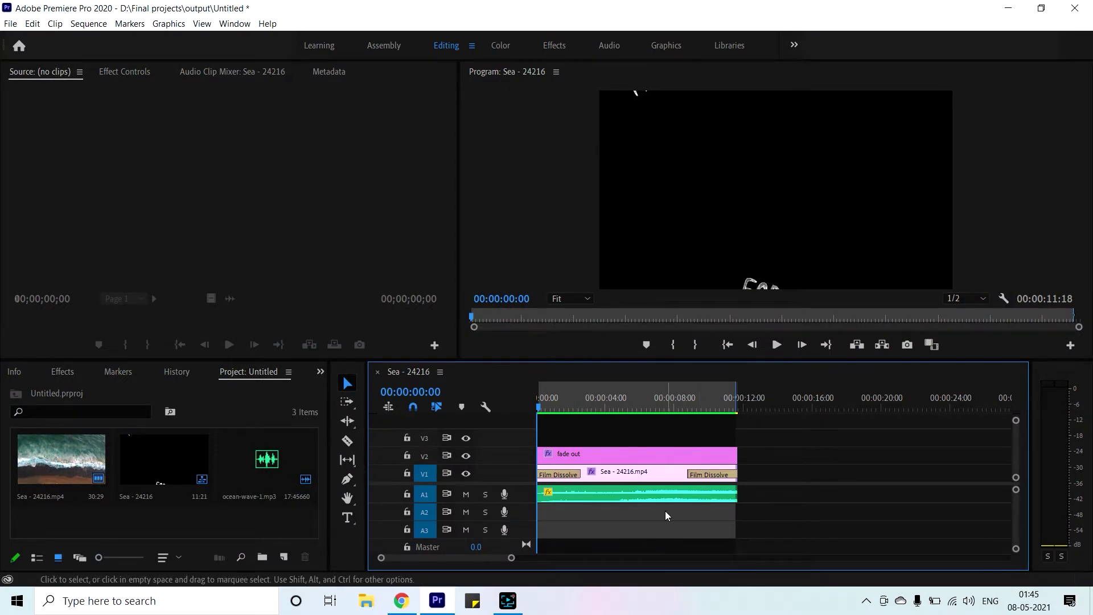
- Move the fade out title on V2 and the ocean-wave audio on A1 to start after the sea clip ends
{"action": "left_click_drag", "start_coordinate": [633, 459], "coordinate": [848, 460]}
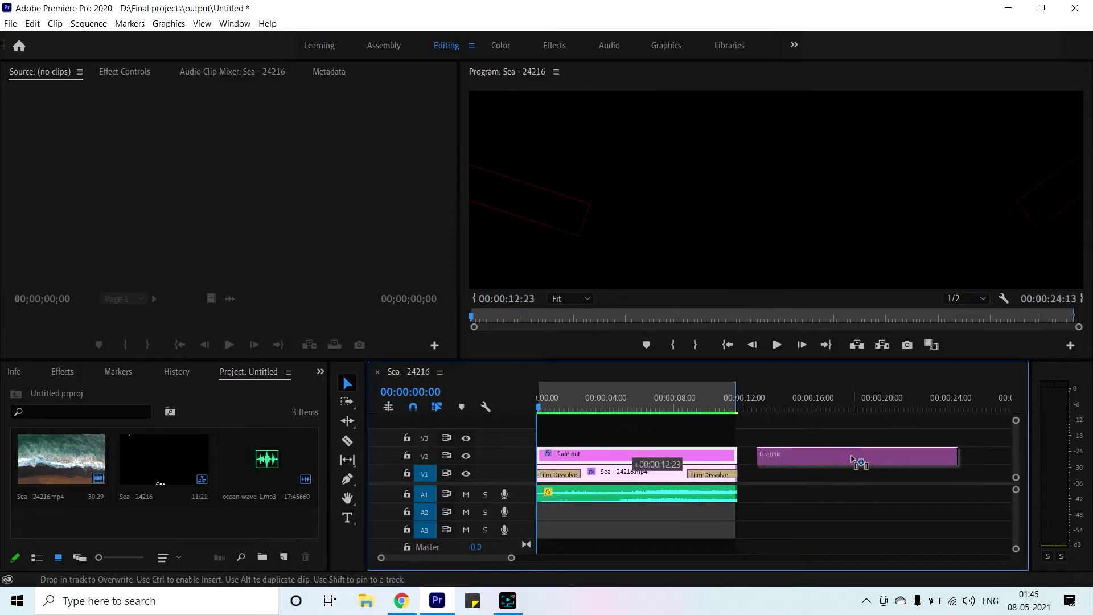
{"action": "left_click_drag", "start_coordinate": [848, 460], "coordinate": [854, 460]}
{"action": "left_click_drag", "start_coordinate": [667, 495], "coordinate": [896, 499]}
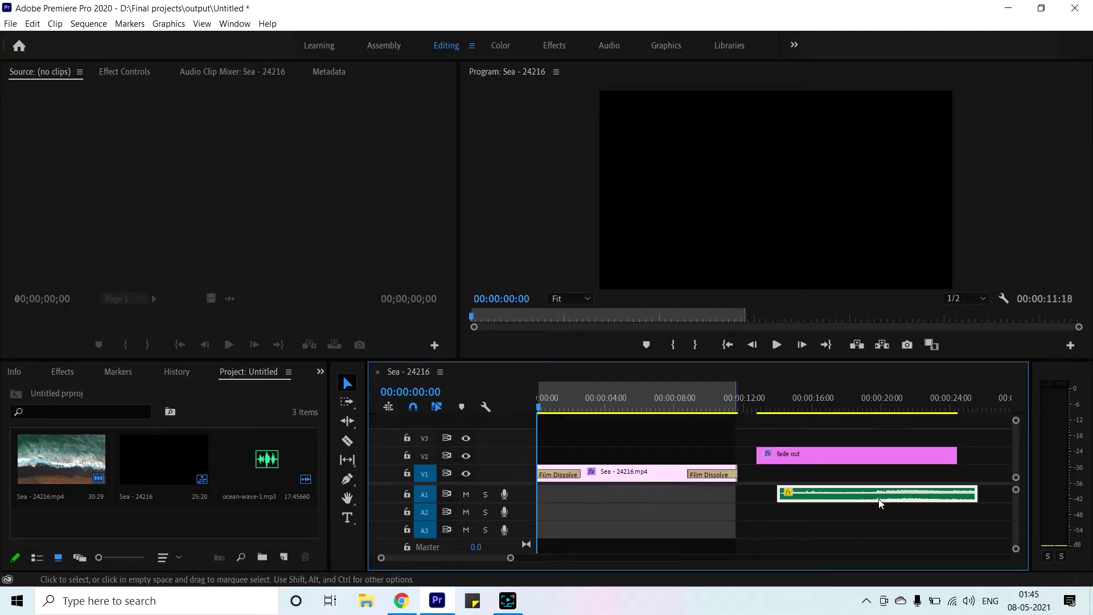
- Scrub to check the timing, then render the sequence with Sequence > Render In to Out
{"action": "left_click_drag", "start_coordinate": [689, 402], "coordinate": [733, 401]}
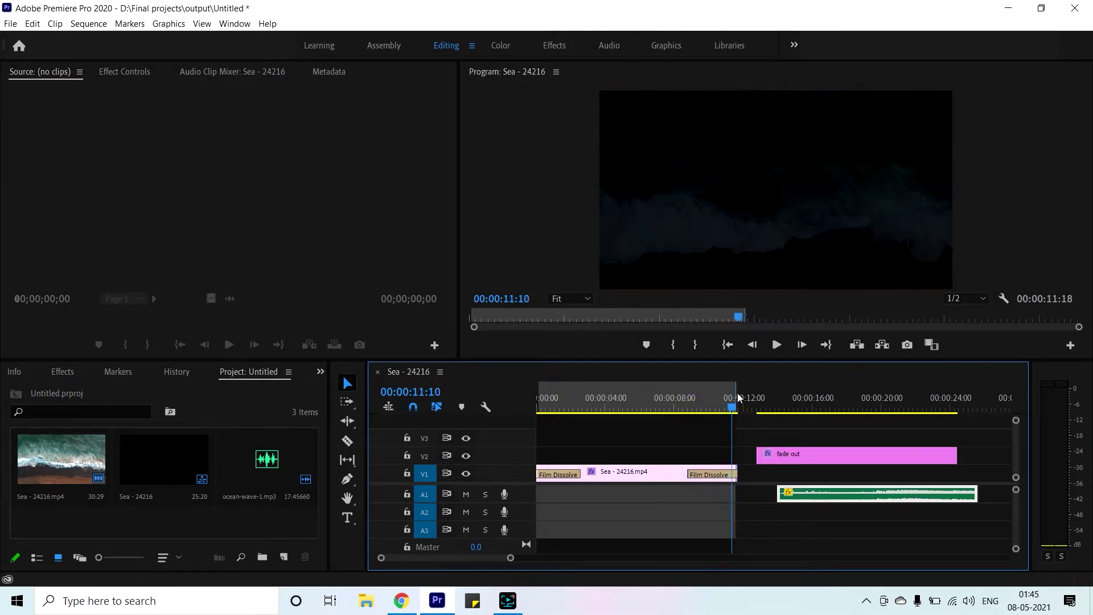
{"action": "left_click", "coordinate": [88, 24]}
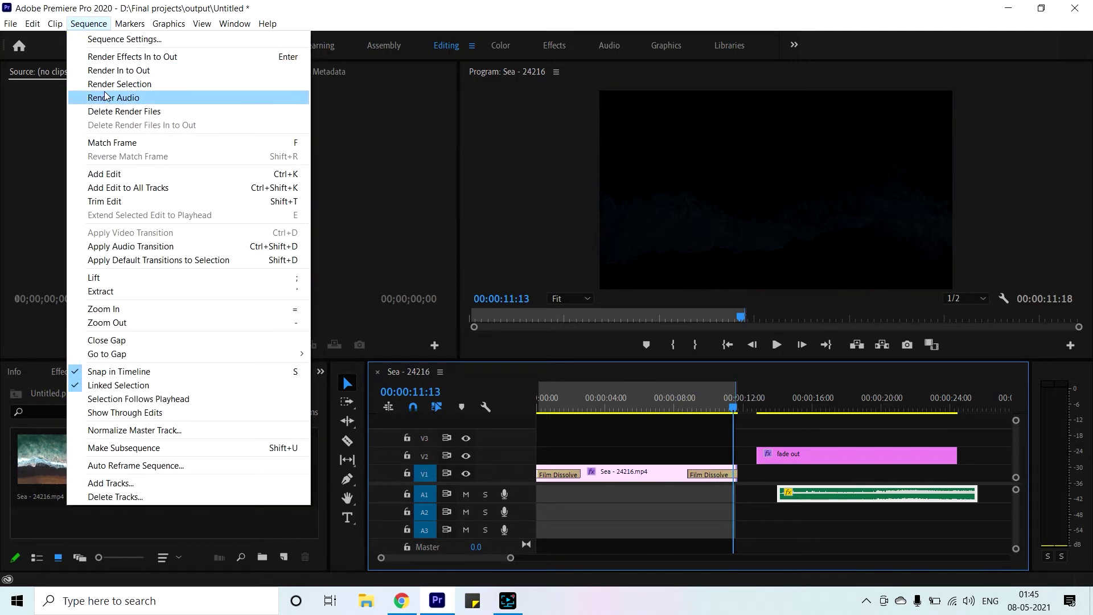
{"action": "left_click", "coordinate": [108, 70]}
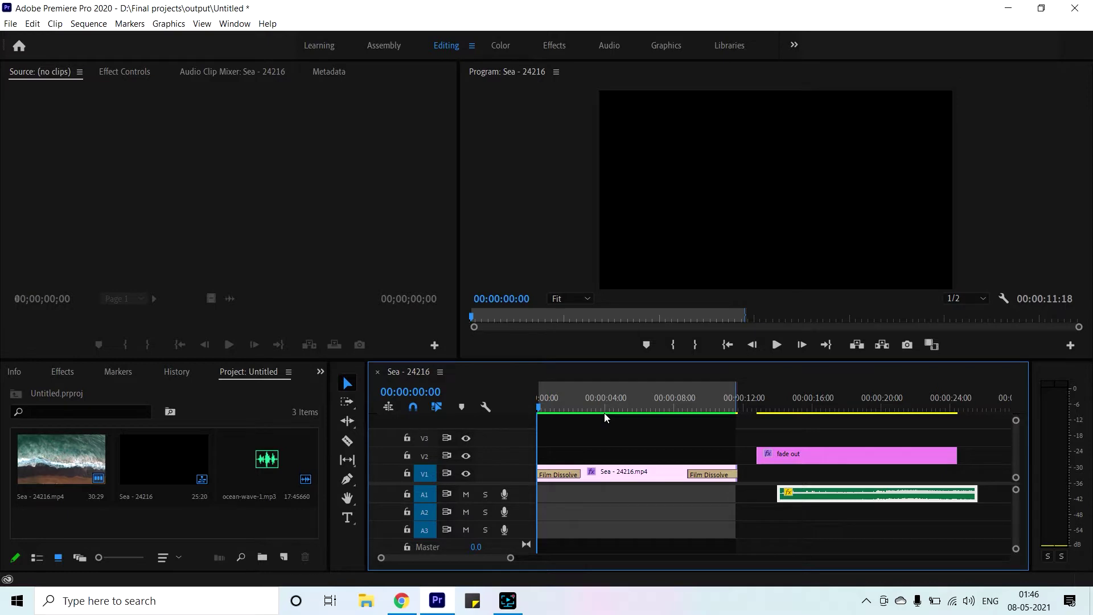
- Play and scrub the sequence around eight seconds to watch the sea clip fade out
{"action": "key", "text": "space"}
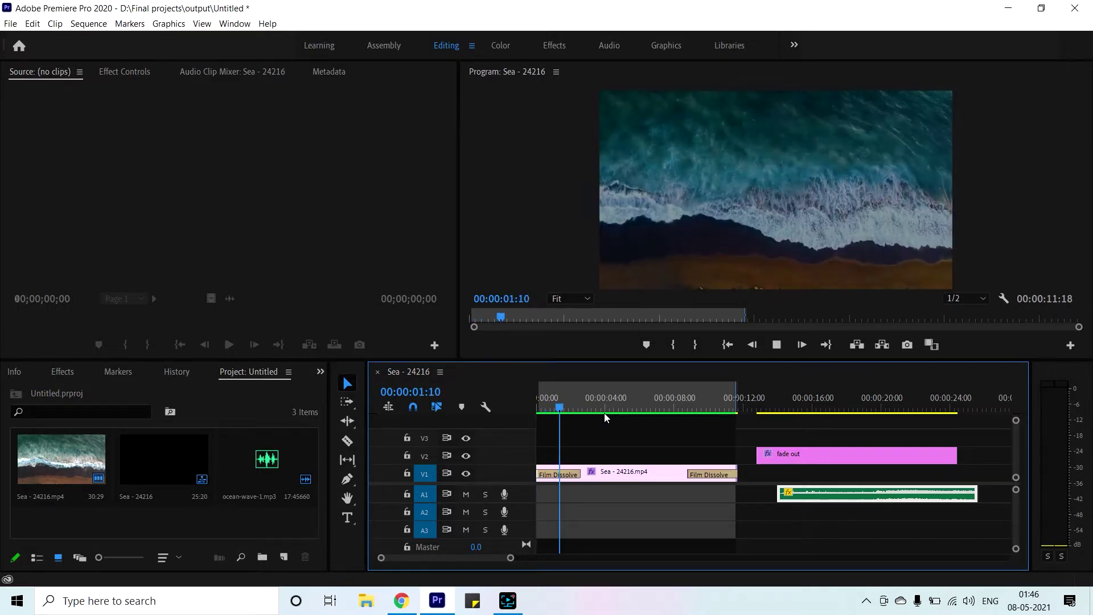
{"action": "left_click", "coordinate": [665, 403]}
{"action": "left_click_drag", "start_coordinate": [666, 404], "coordinate": [685, 405]}
{"action": "key", "text": "space"}
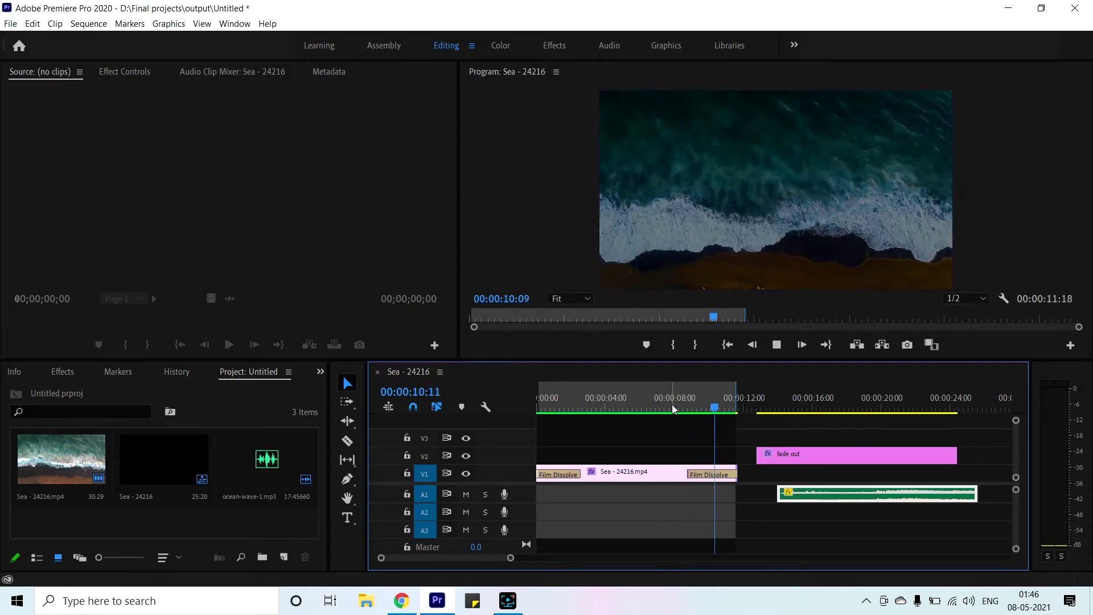
{"action": "key", "text": "space"}
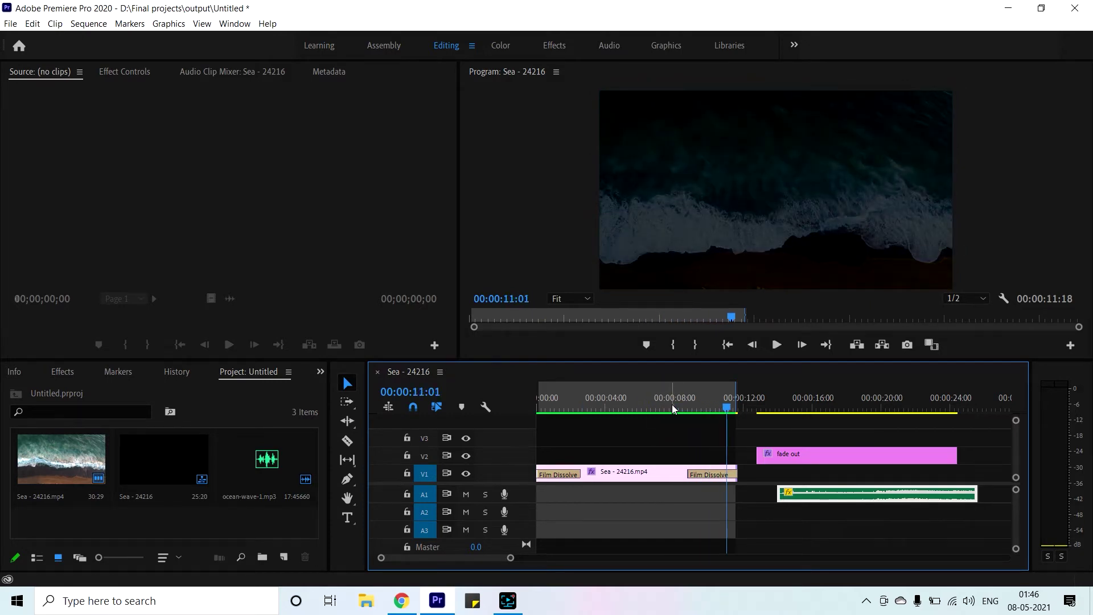
{"action": "left_click", "coordinate": [671, 406]}
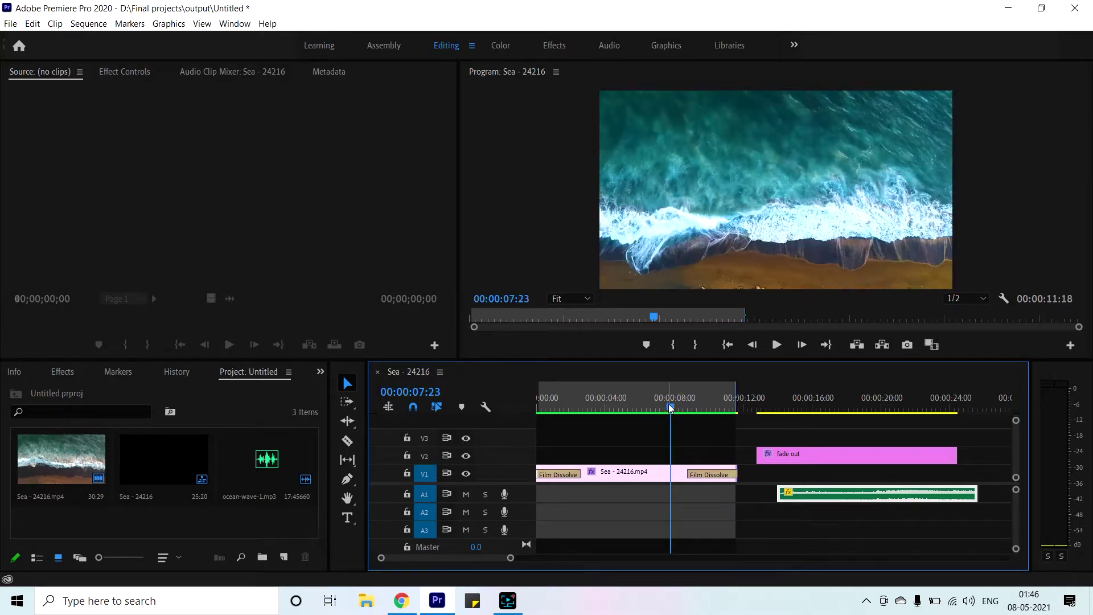
- Delete the sea clip and its dissolves from V1
{"action": "left_click_drag", "start_coordinate": [589, 439], "coordinate": [700, 513]}
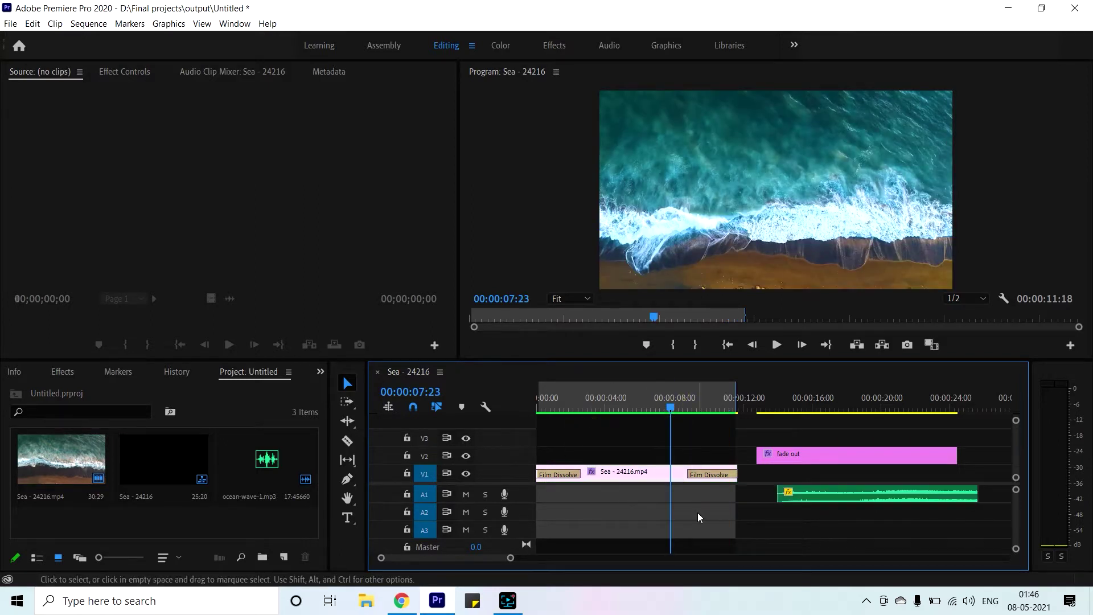
{"action": "key", "text": "Delete"}
{"action": "left_click", "coordinate": [616, 402]}
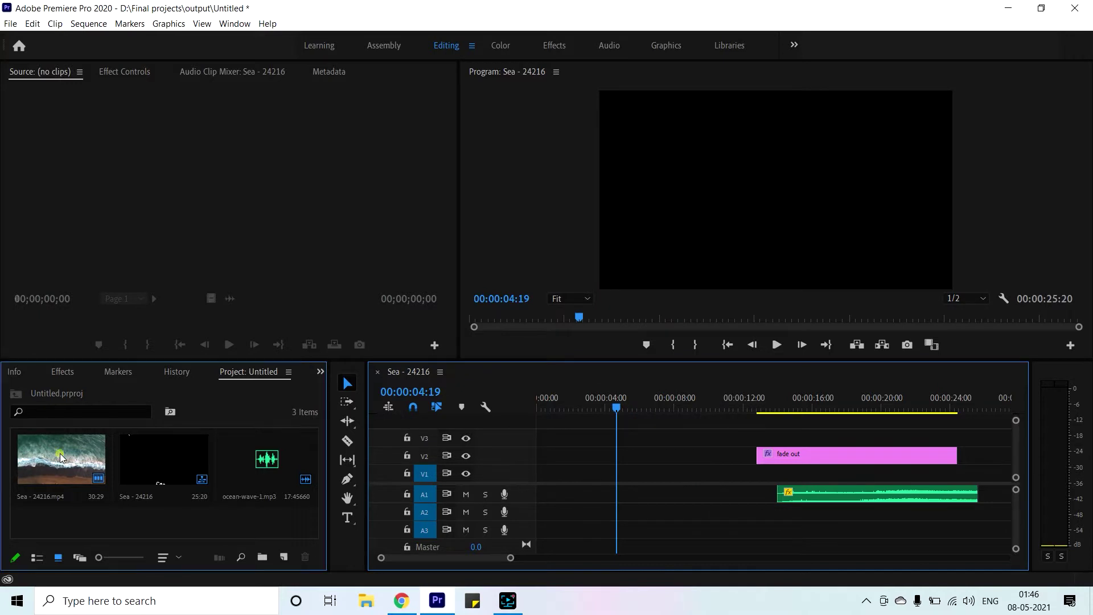
- Place Sea - 24216.mp4 on V1 at zero, cut it at 00:00:11:24 and delete the remainder
{"action": "left_click_drag", "start_coordinate": [62, 458], "coordinate": [758, 476]}
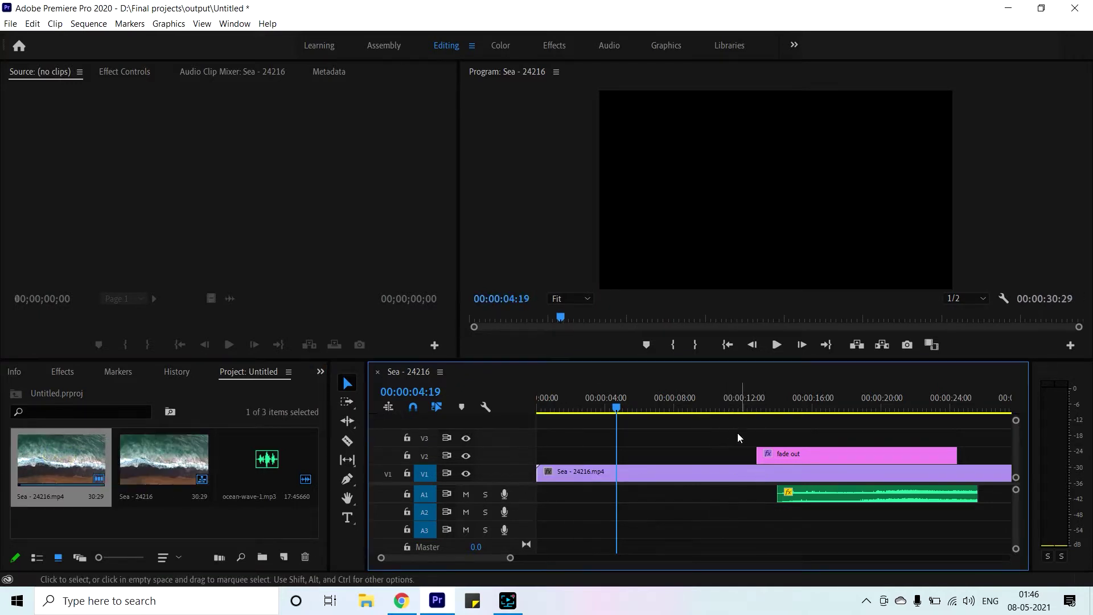
{"action": "left_click_drag", "start_coordinate": [720, 407], "coordinate": [743, 411]}
{"action": "key", "text": "ctrl+k"}
{"action": "left_click", "coordinate": [778, 475]}
{"action": "key", "text": "Delete"}
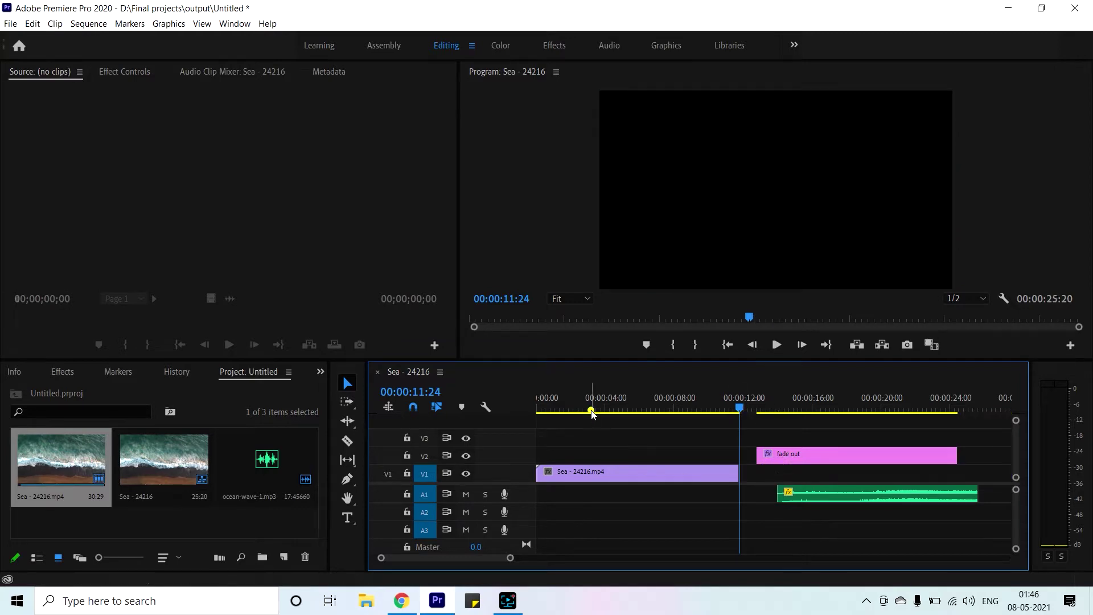
{"action": "key", "text": "Home"}
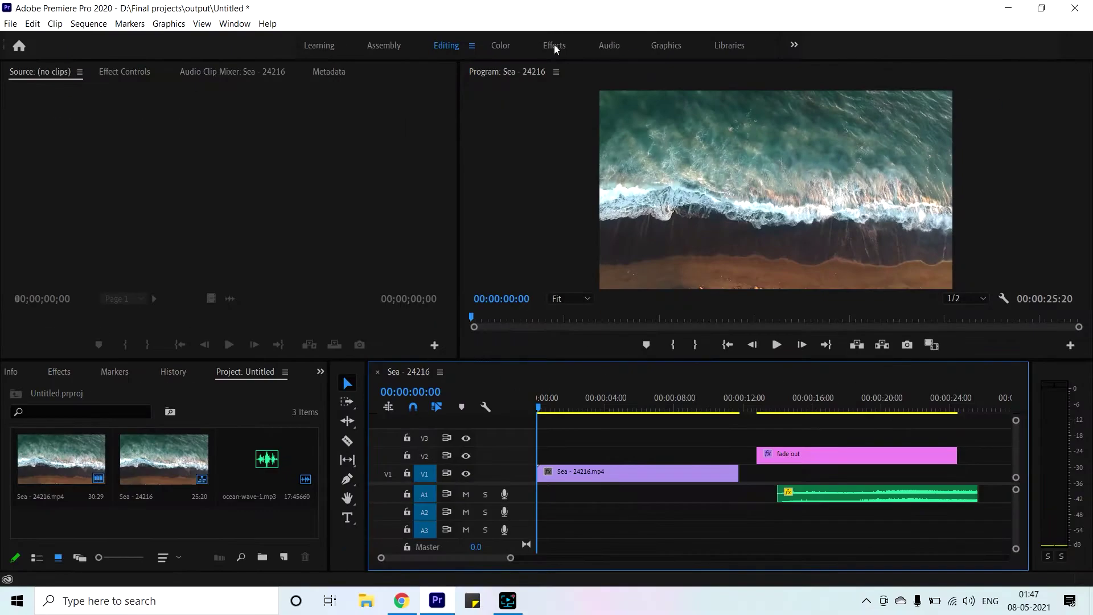
- Switch to the Effects workspace, expand Video Transitions > Dissolve, and apply Film Dissolve to the clip's start
{"action": "left_click", "coordinate": [555, 45]}
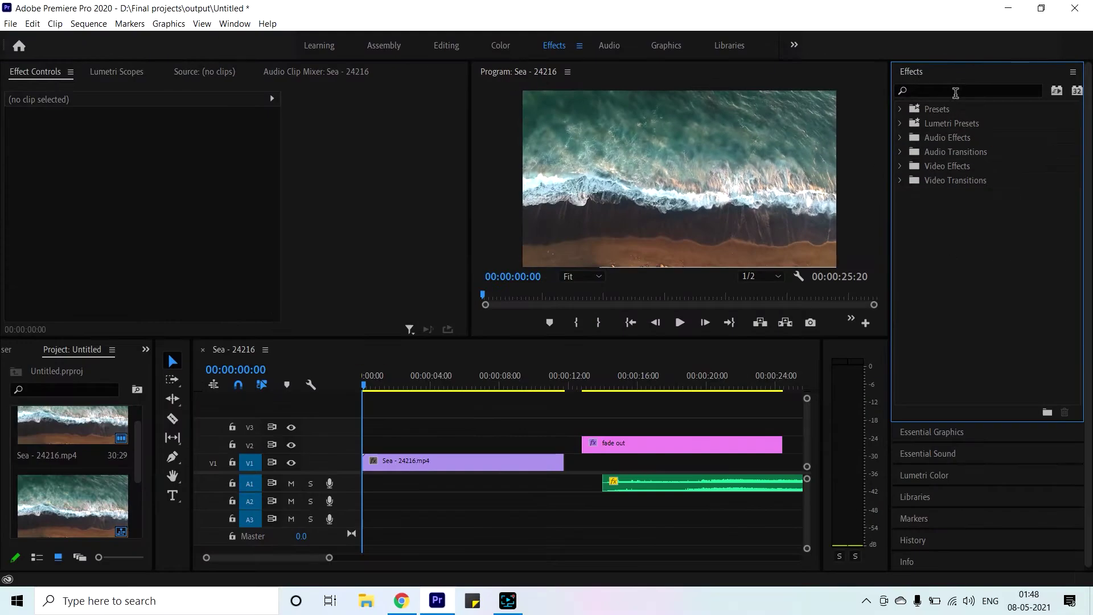
{"action": "left_click", "coordinate": [953, 93]}
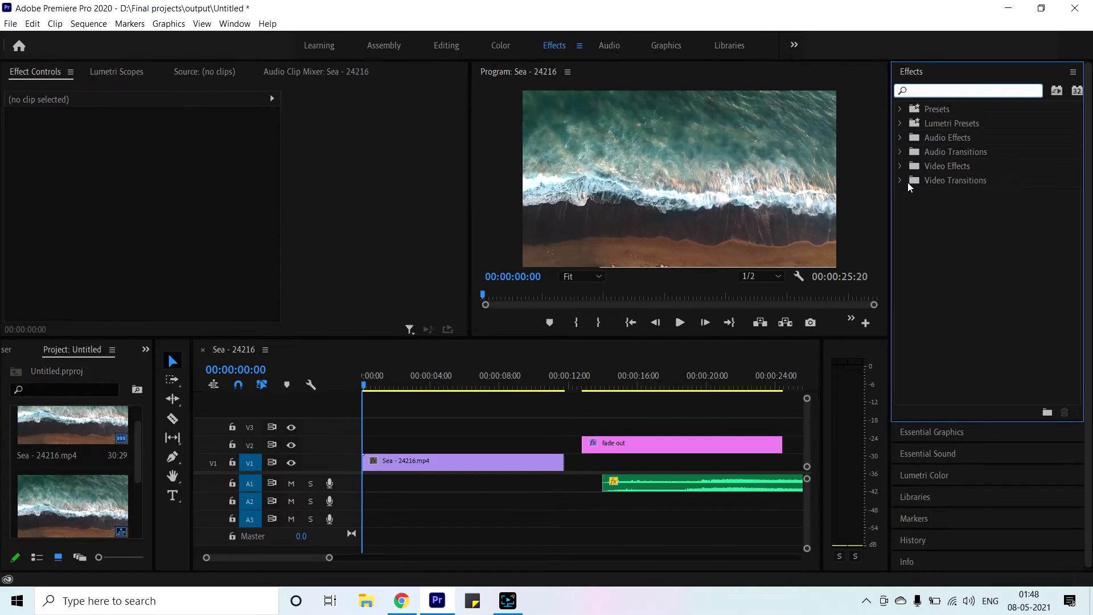
{"action": "left_click", "coordinate": [901, 181]}
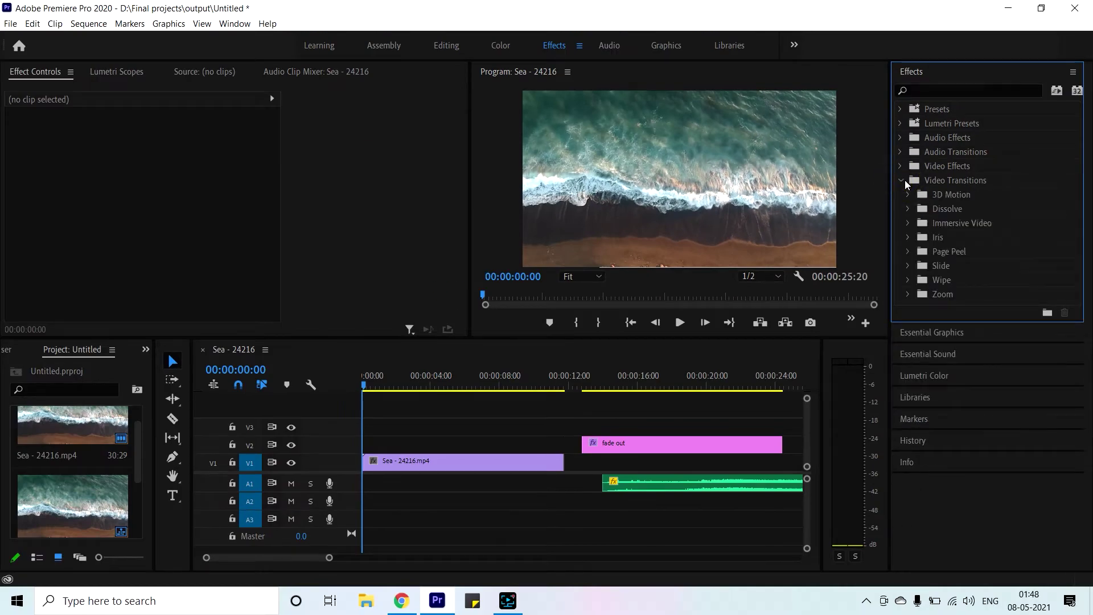
{"action": "left_click", "coordinate": [907, 210]}
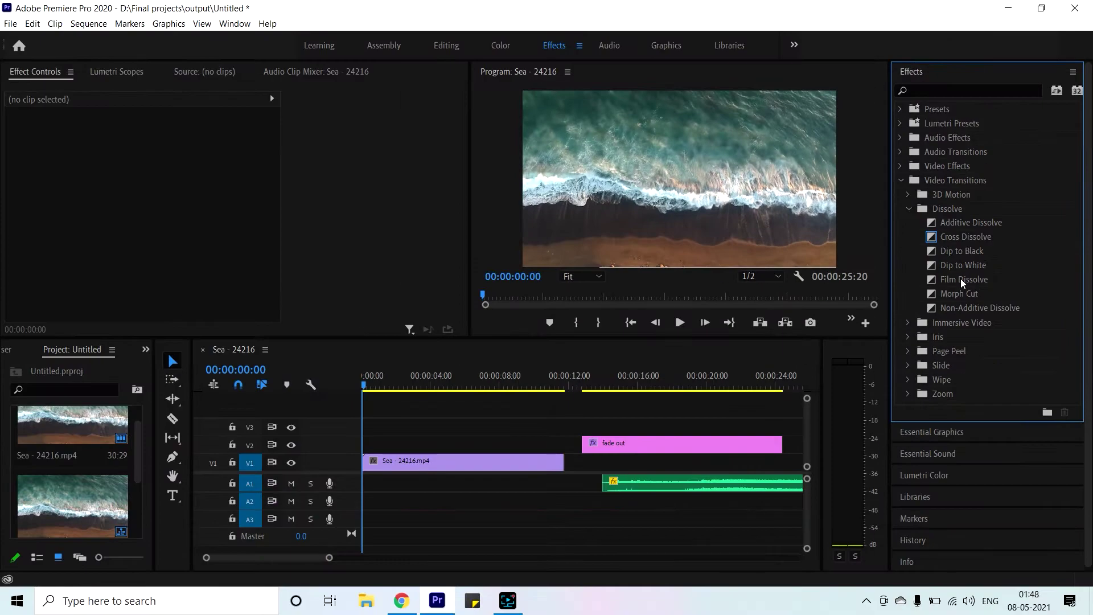
{"action": "mouse_move", "coordinate": [963, 281]}
{"action": "left_mouse_down"}
{"action": "mouse_move", "coordinate": [543, 442]}
{"action": "mouse_move", "coordinate": [369, 462]}
{"action": "left_mouse_up"}
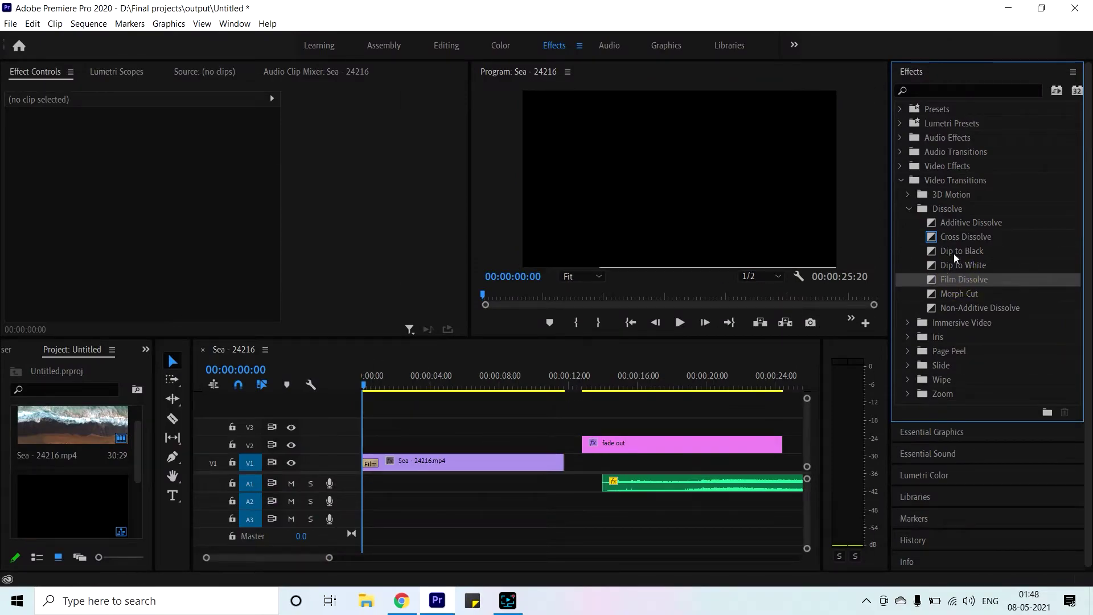
- Add Film Dissolve to the sea clip's end and play back both fades
{"action": "left_click_drag", "start_coordinate": [955, 278], "coordinate": [561, 467]}
{"action": "left_click", "coordinate": [400, 386]}
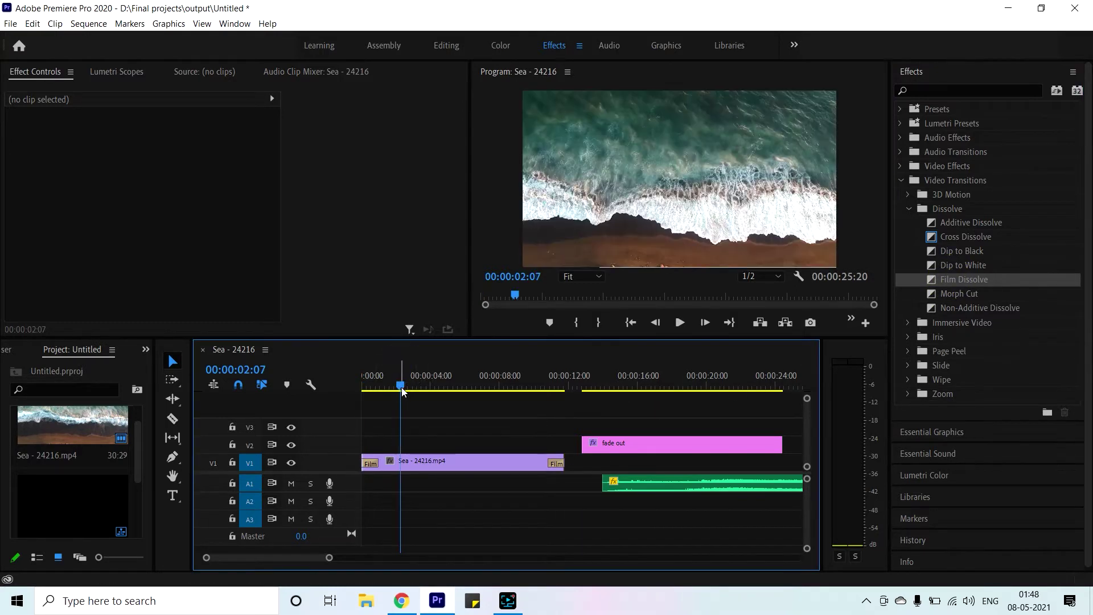
{"action": "left_click_drag", "start_coordinate": [400, 386], "coordinate": [354, 383]}
{"action": "key", "text": "space"}
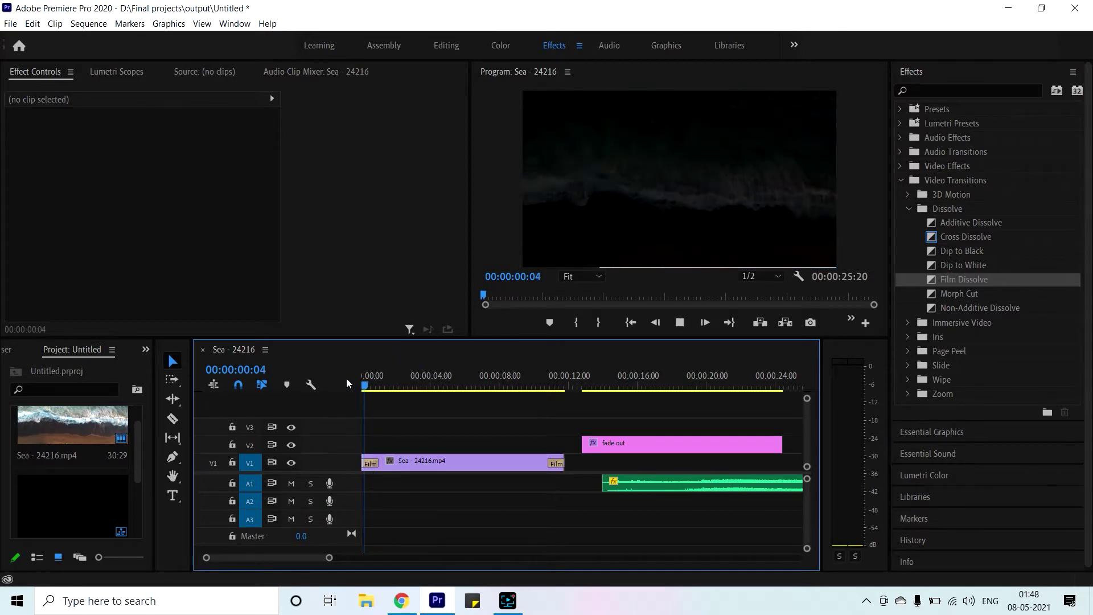
{"action": "left_click", "coordinate": [536, 386]}
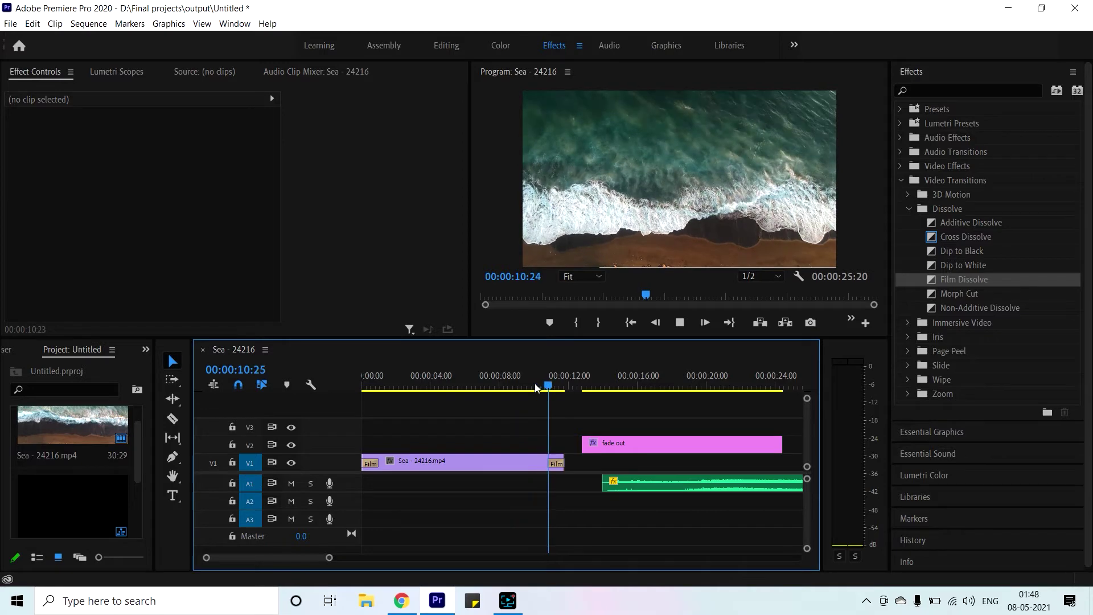
{"action": "key", "text": "space"}
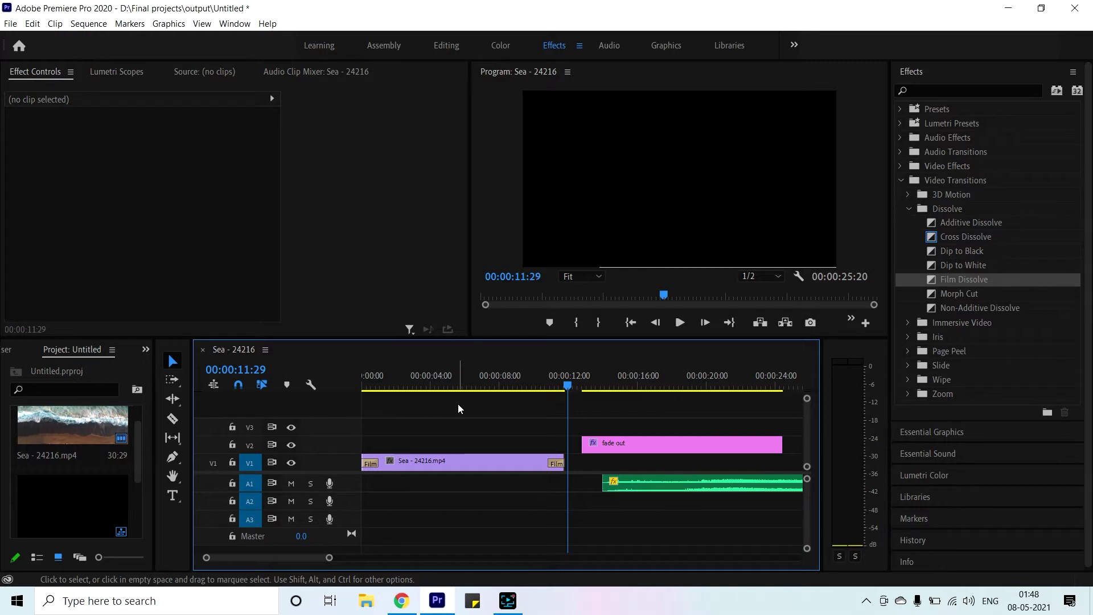
{"action": "left_click", "coordinate": [363, 387]}
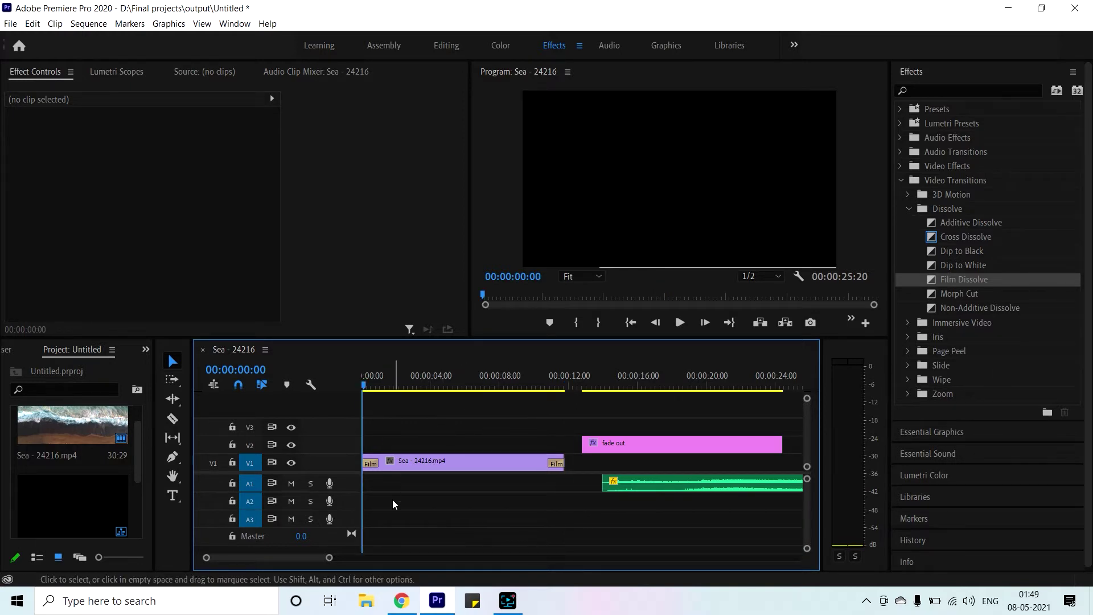
- Lengthen the opening Film Dissolve to 2:16, extend the closing one, and preview the opening
{"action": "key", "text": "space"}
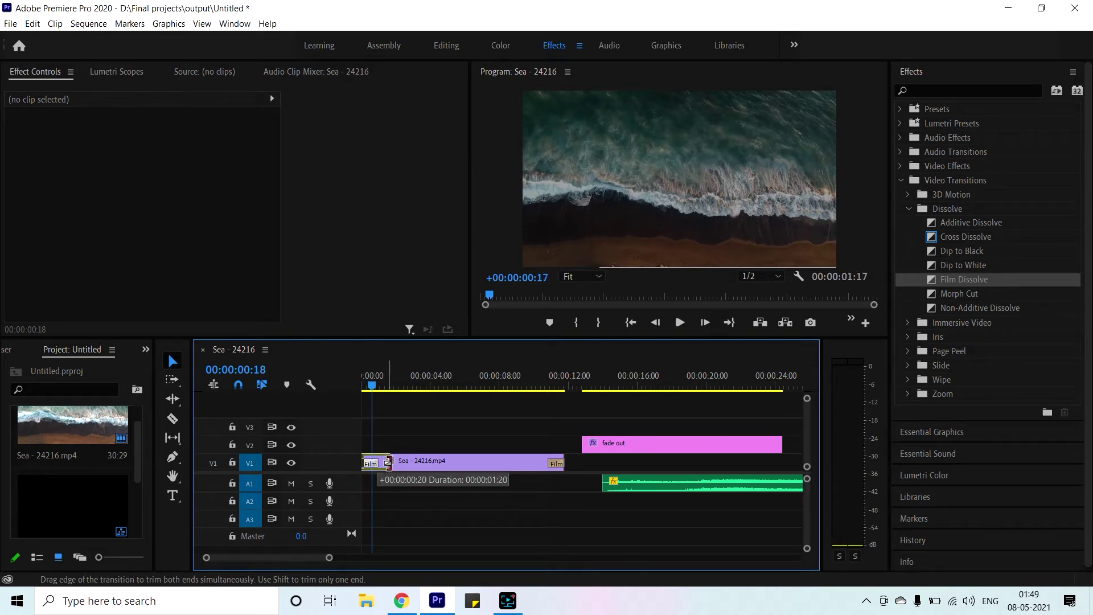
{"action": "left_click_drag", "start_coordinate": [376, 462], "coordinate": [408, 465]}
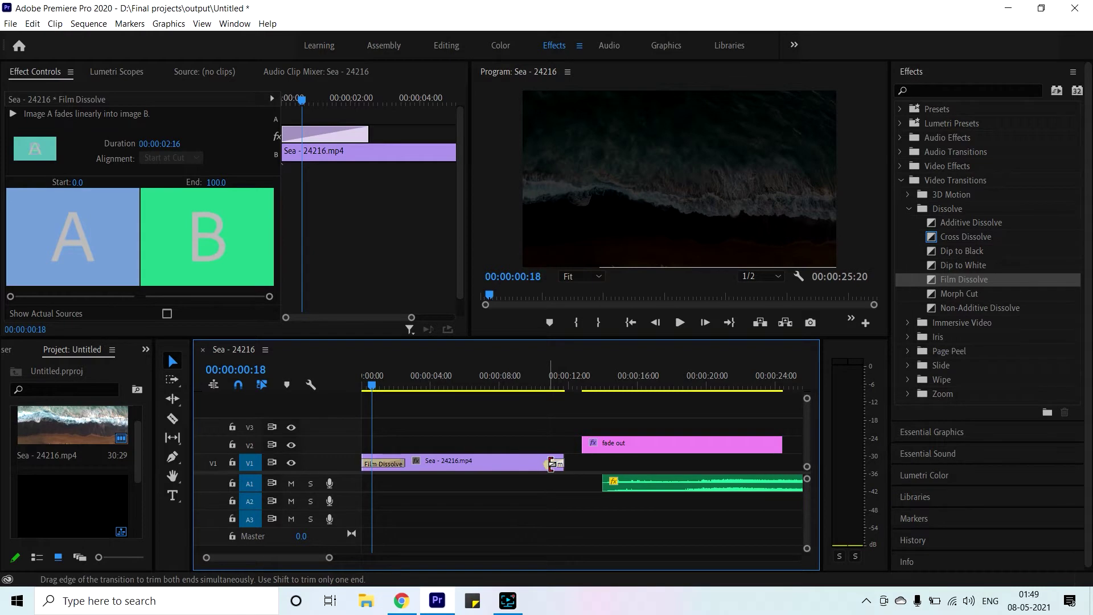
{"action": "left_click_drag", "start_coordinate": [551, 464], "coordinate": [521, 464]}
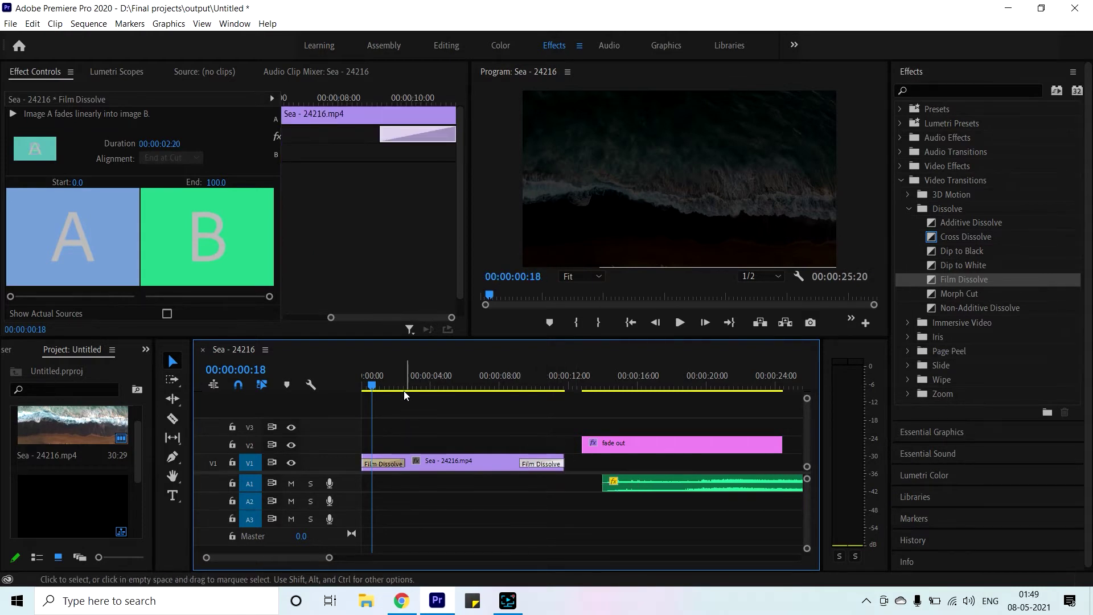
{"action": "left_click_drag", "start_coordinate": [404, 383], "coordinate": [355, 384]}
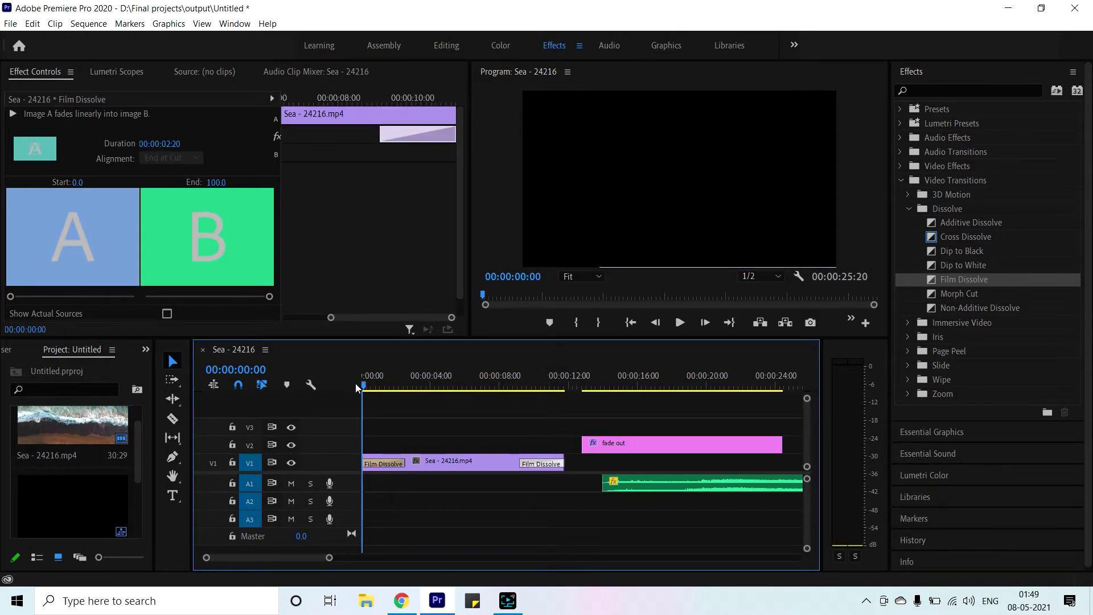
{"action": "key", "text": "space"}
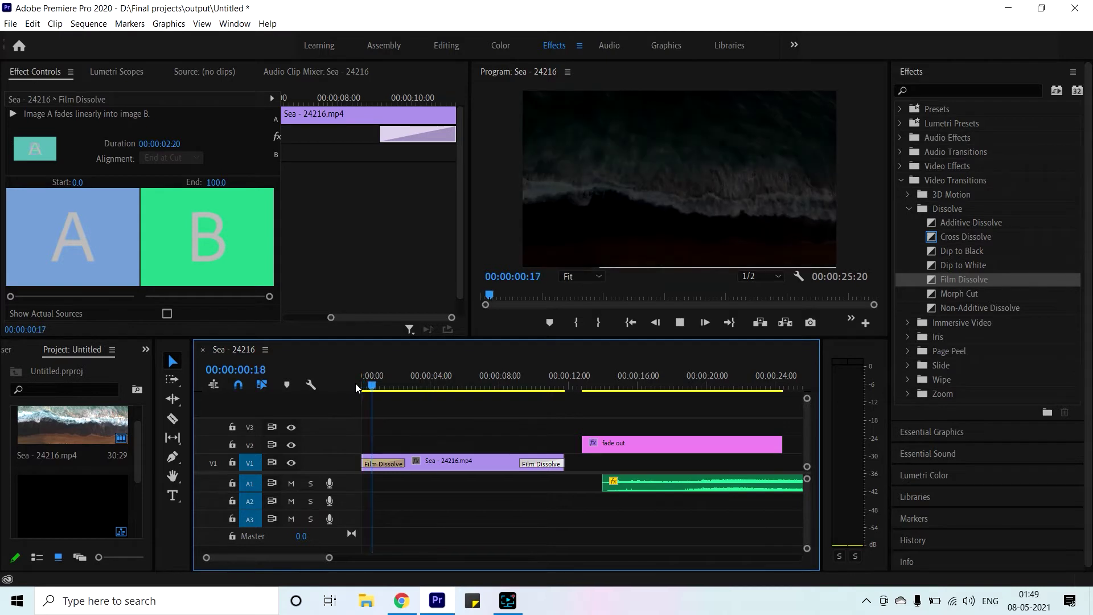
{"action": "key", "text": "space"}
- Extend the closing Film Dissolve to 4:28 and preview the fade to black
{"action": "left_click", "coordinate": [514, 384]}
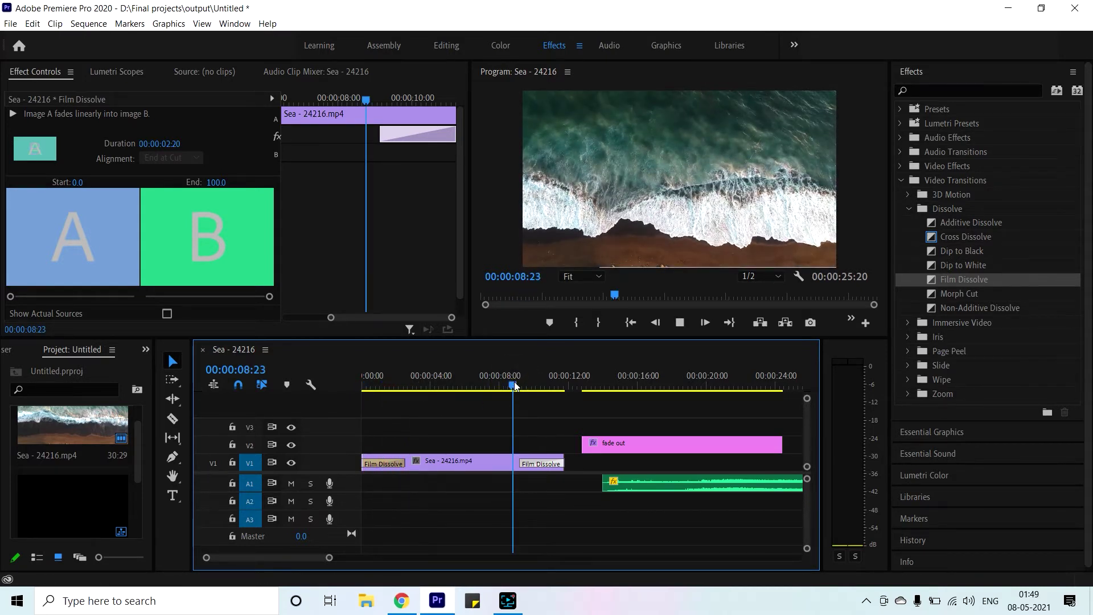
{"action": "key", "text": "space"}
{"action": "key", "text": "space"}
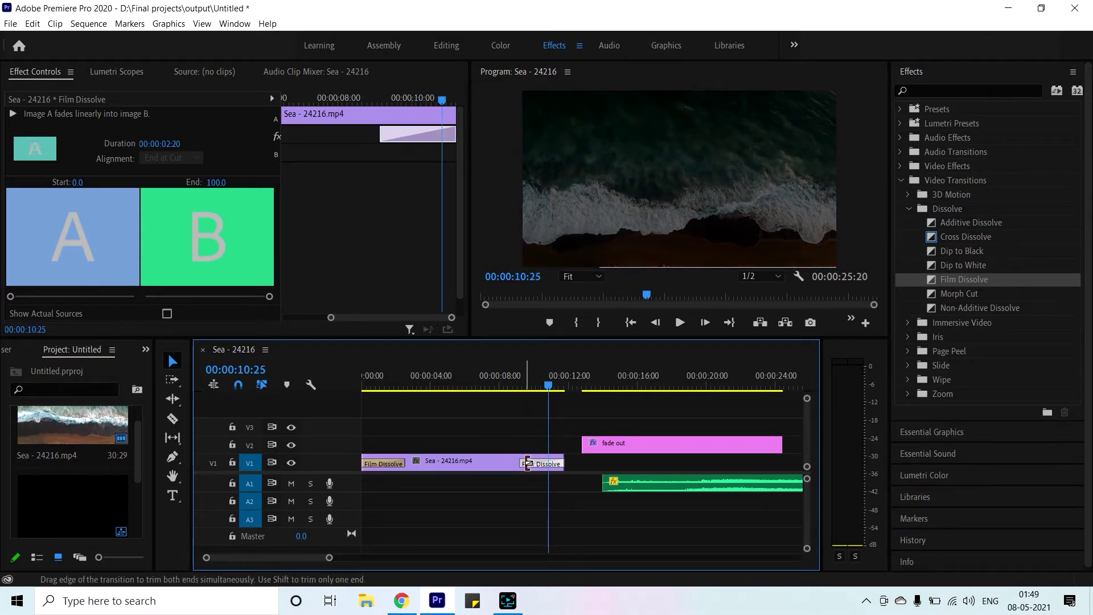
{"action": "left_click_drag", "start_coordinate": [527, 463], "coordinate": [481, 463]}
{"action": "left_click", "coordinate": [481, 380]}
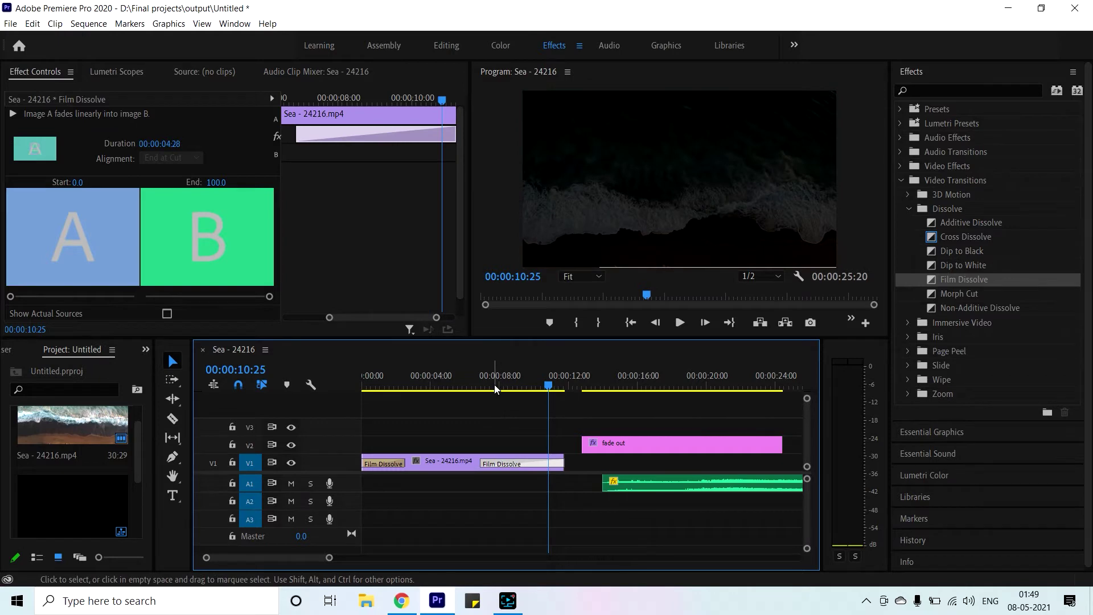
{"action": "key", "text": "space"}
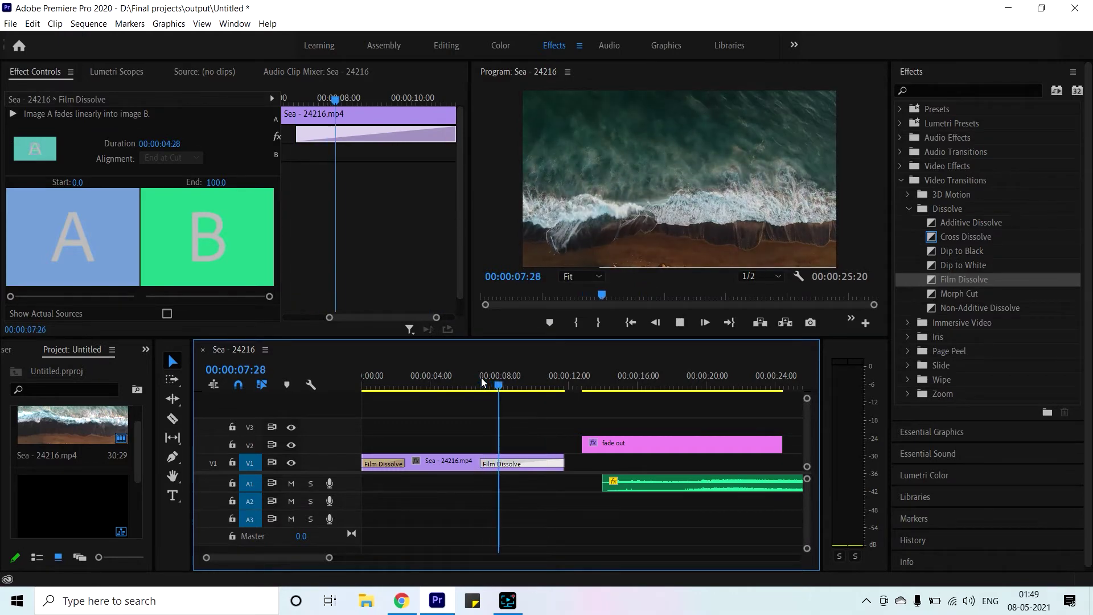
{"action": "key", "text": "space"}
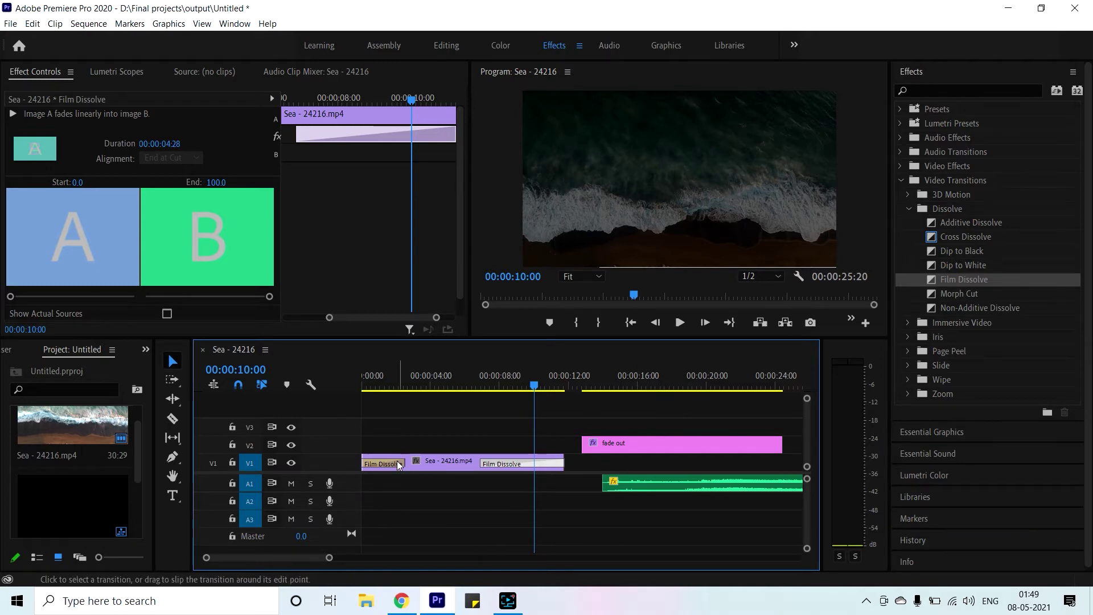
{"action": "left_click", "coordinate": [398, 465]}
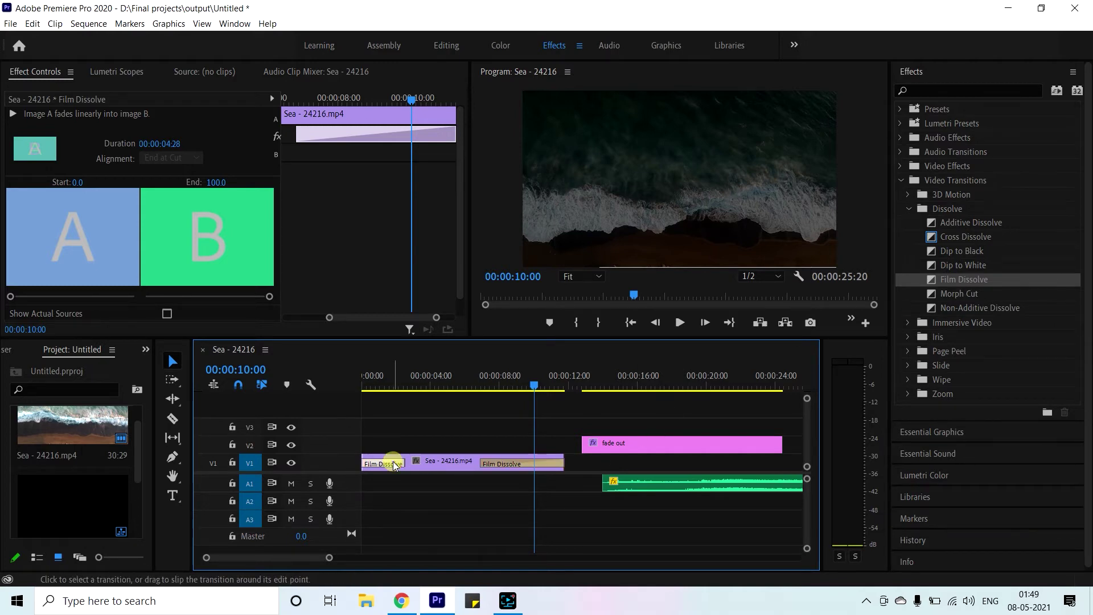
- Replace the opening Film Dissolve with an Additive Dissolve, preview it, then remove it
{"action": "key", "text": "Delete"}
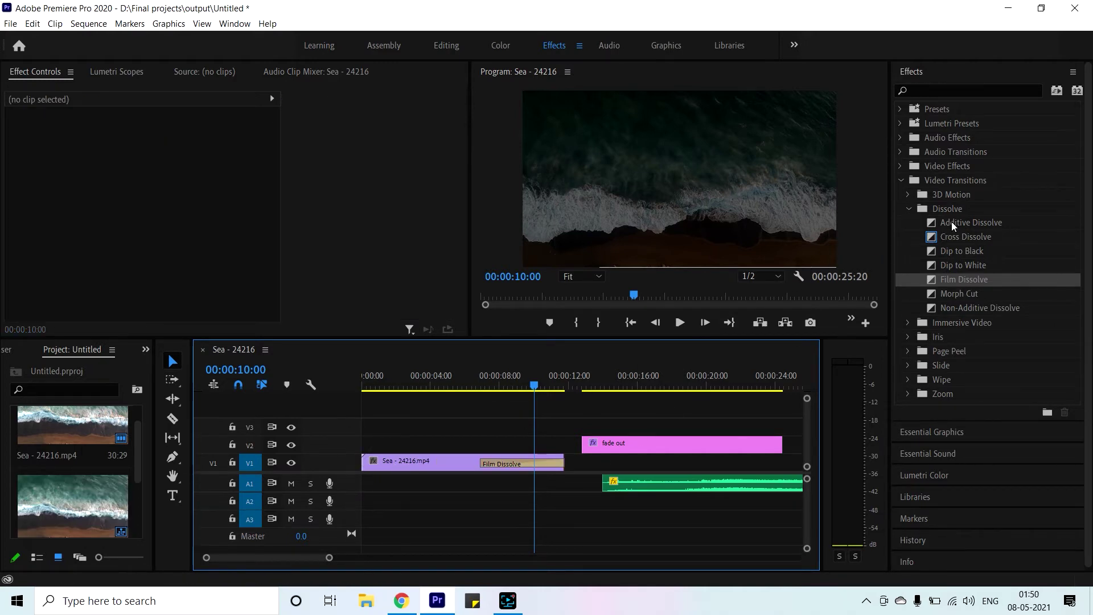
{"action": "left_click_drag", "start_coordinate": [963, 223], "coordinate": [374, 464]}
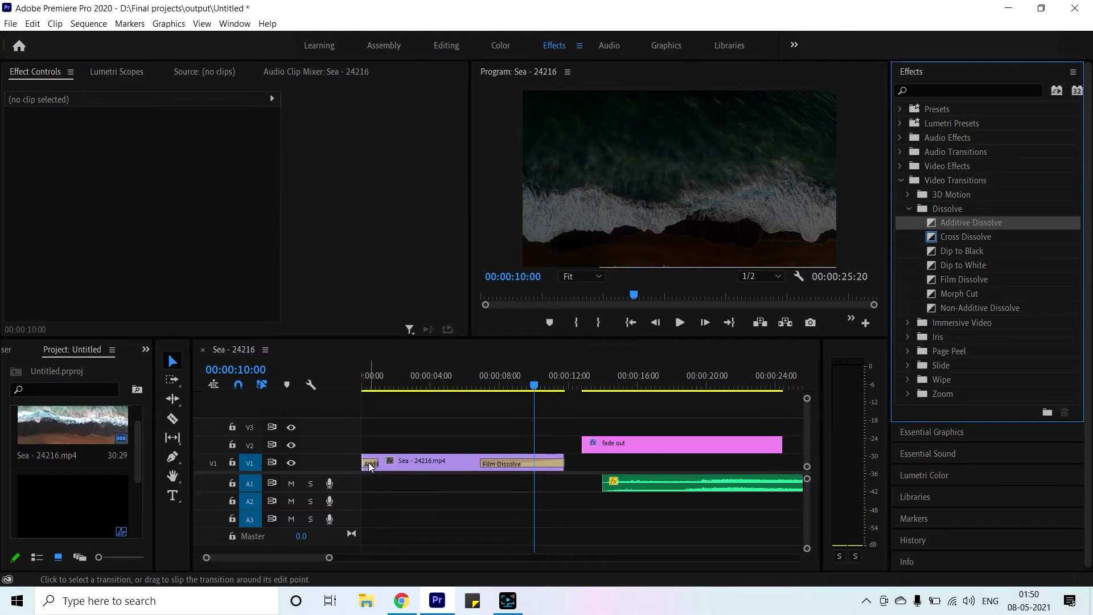
{"action": "left_click", "coordinate": [365, 385]}
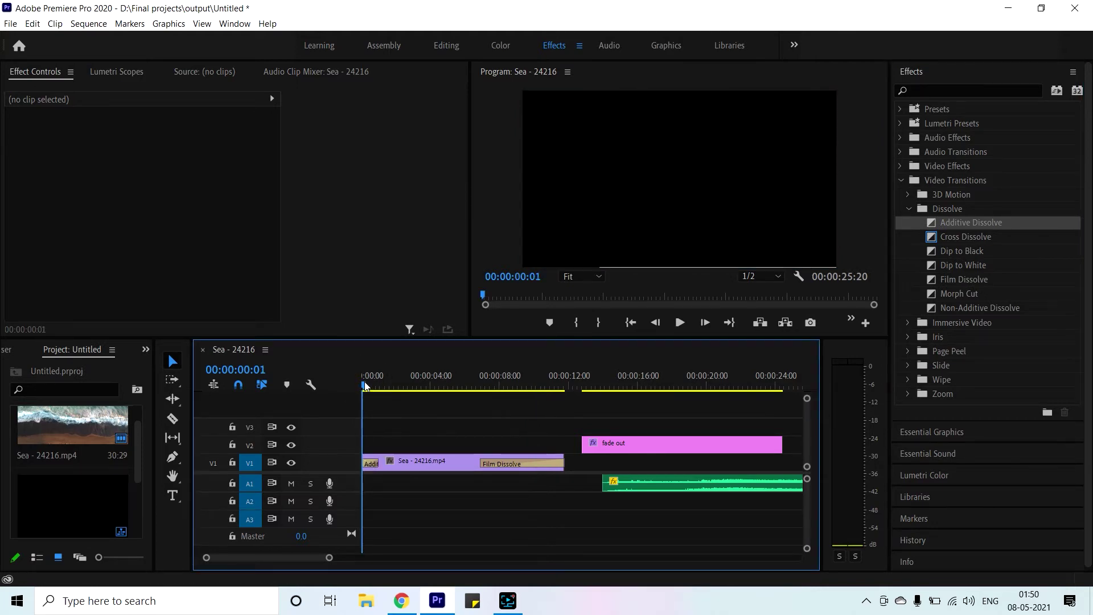
{"action": "key", "text": "space"}
{"action": "key", "text": "space"}
{"action": "left_click_drag", "start_coordinate": [378, 463], "coordinate": [404, 466]}
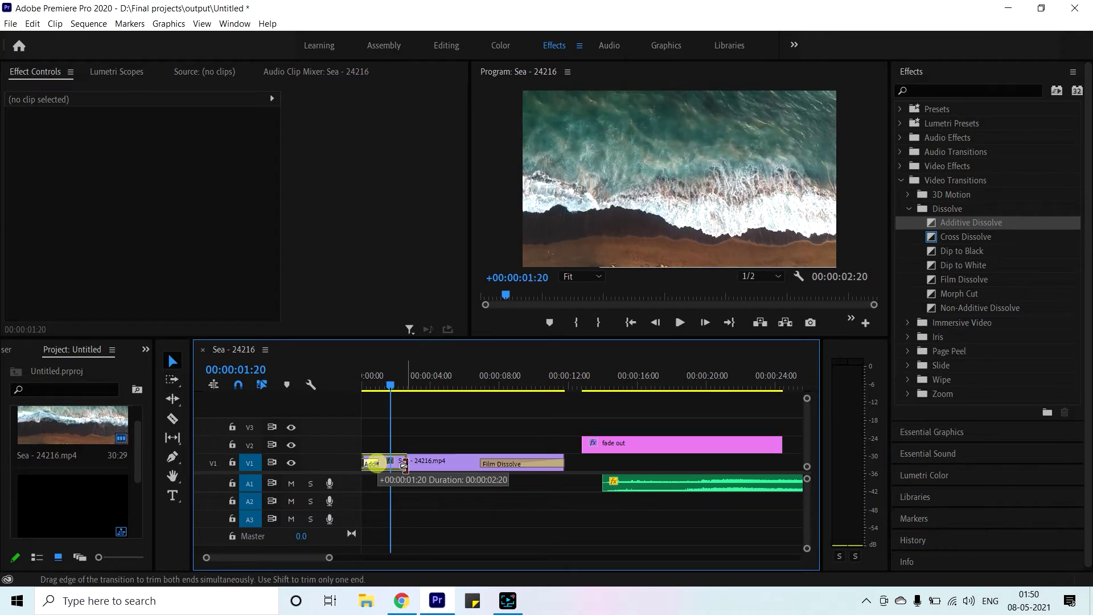
{"action": "left_click_drag", "start_coordinate": [378, 376], "coordinate": [351, 392]}
{"action": "key", "text": "space"}
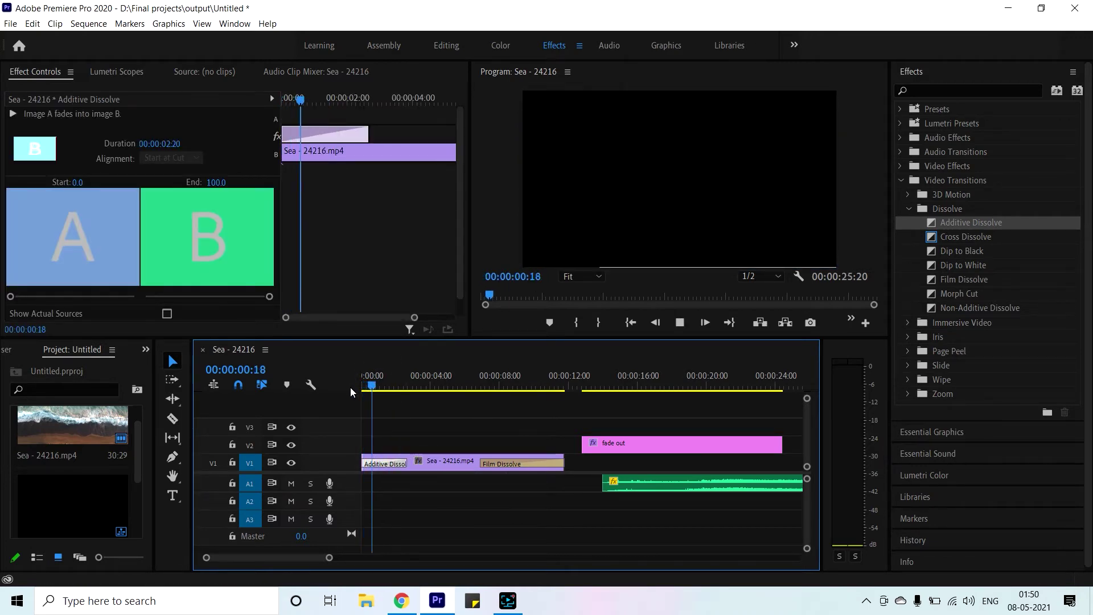
{"action": "key", "text": "space"}
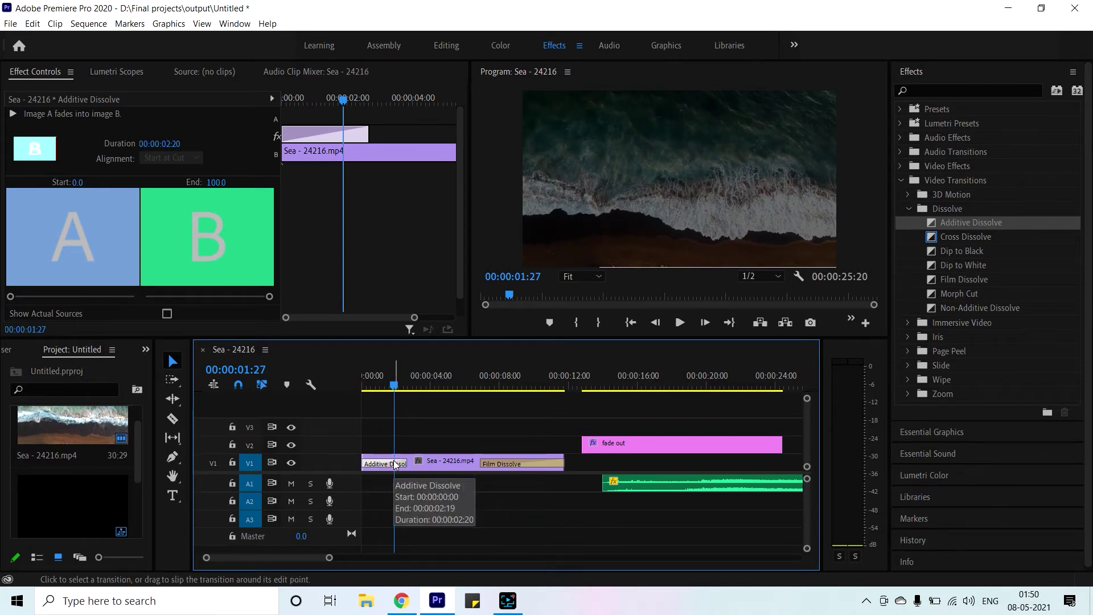
{"action": "left_click", "coordinate": [396, 464]}
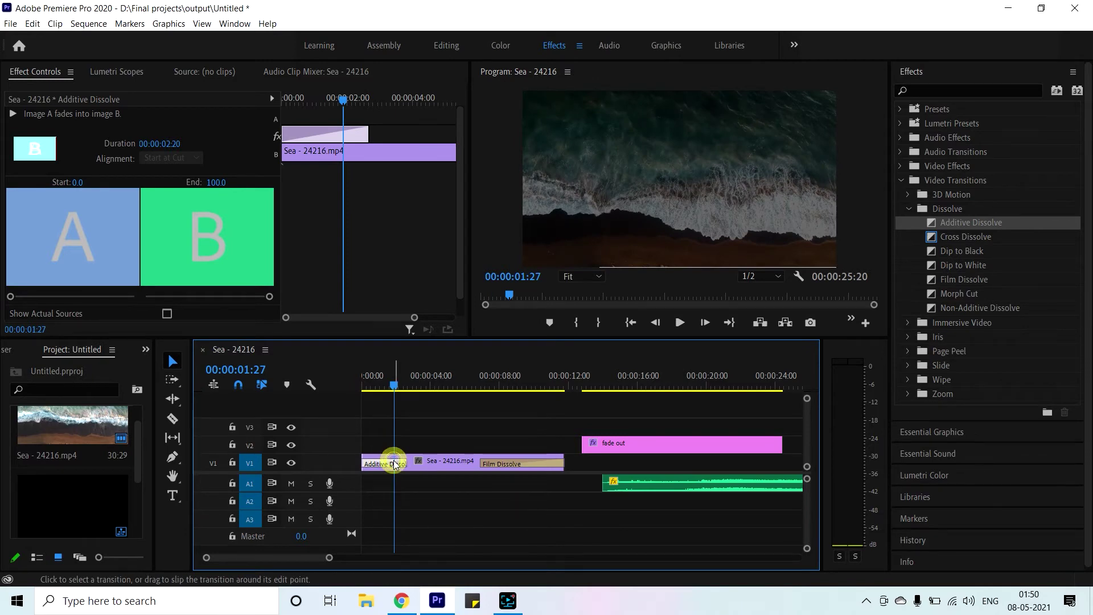
{"action": "key", "text": "Delete"}
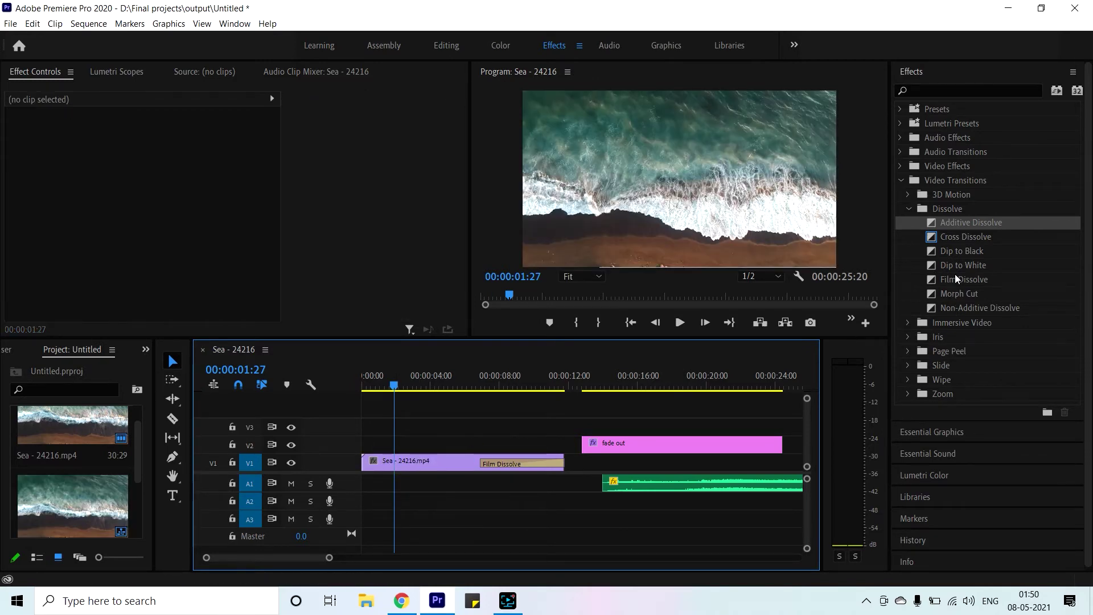
- Apply a new Film Dissolve to the clip's start, lengthen it to 3:11, and preview
{"action": "left_click_drag", "start_coordinate": [954, 282], "coordinate": [370, 464]}
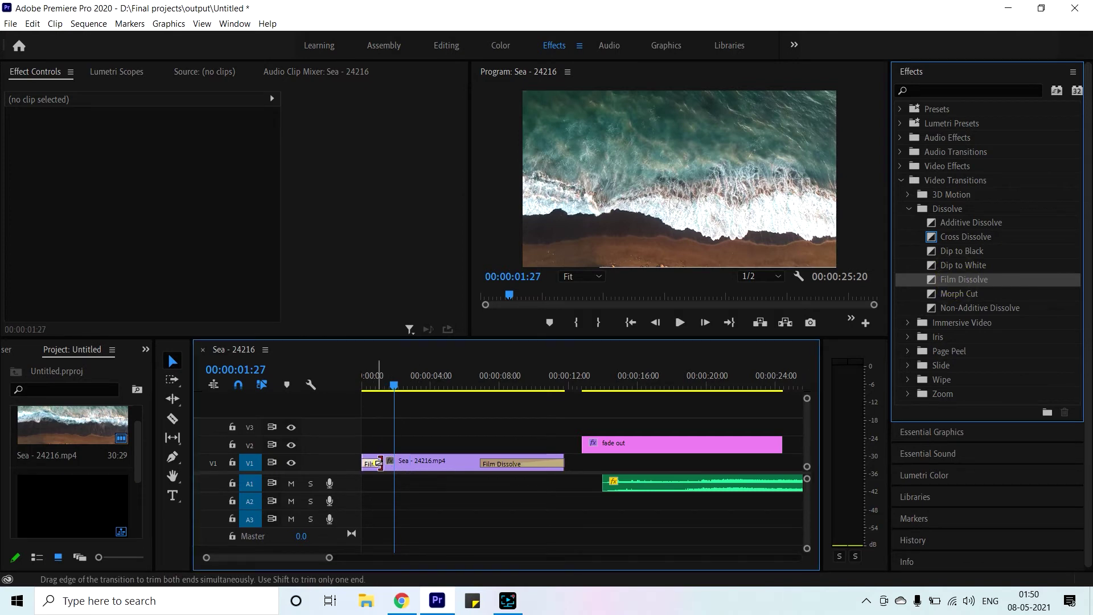
{"action": "left_click_drag", "start_coordinate": [382, 465], "coordinate": [419, 464]}
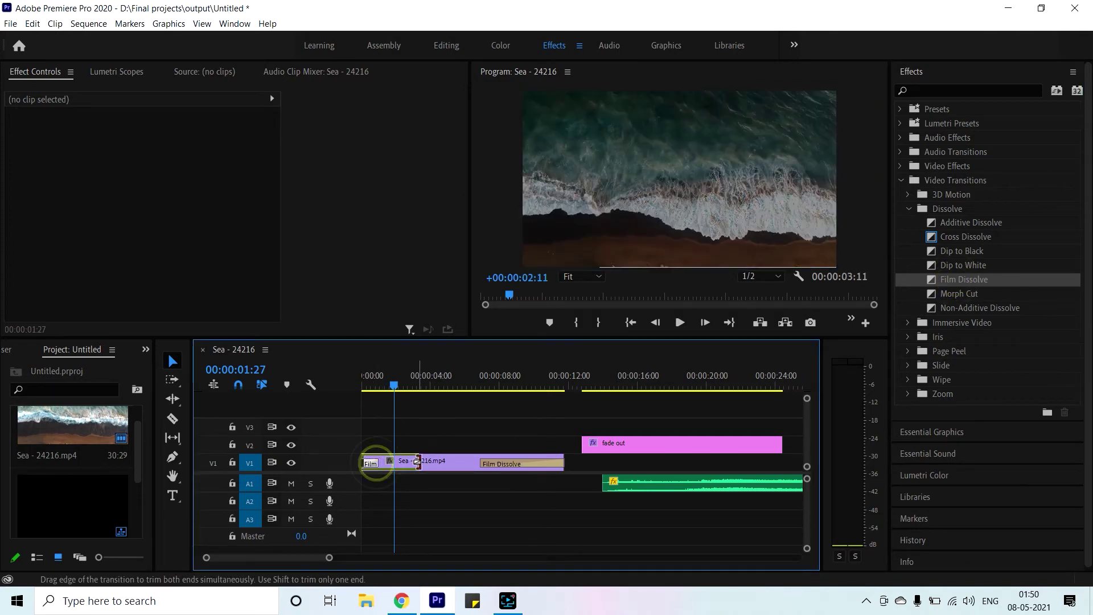
{"action": "left_click", "coordinate": [372, 389]}
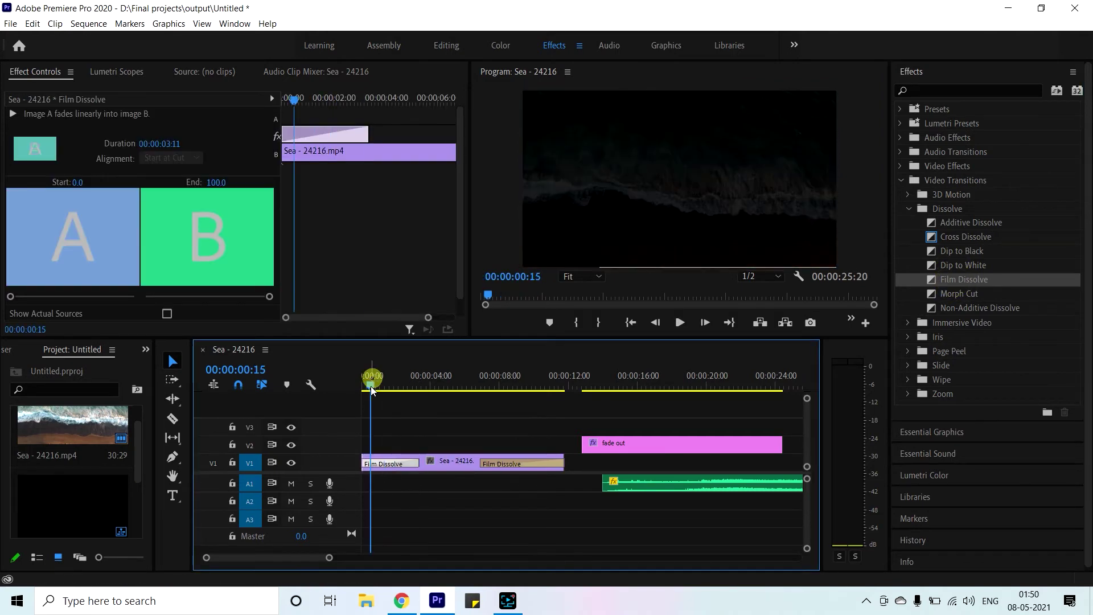
{"action": "key", "text": "space"}
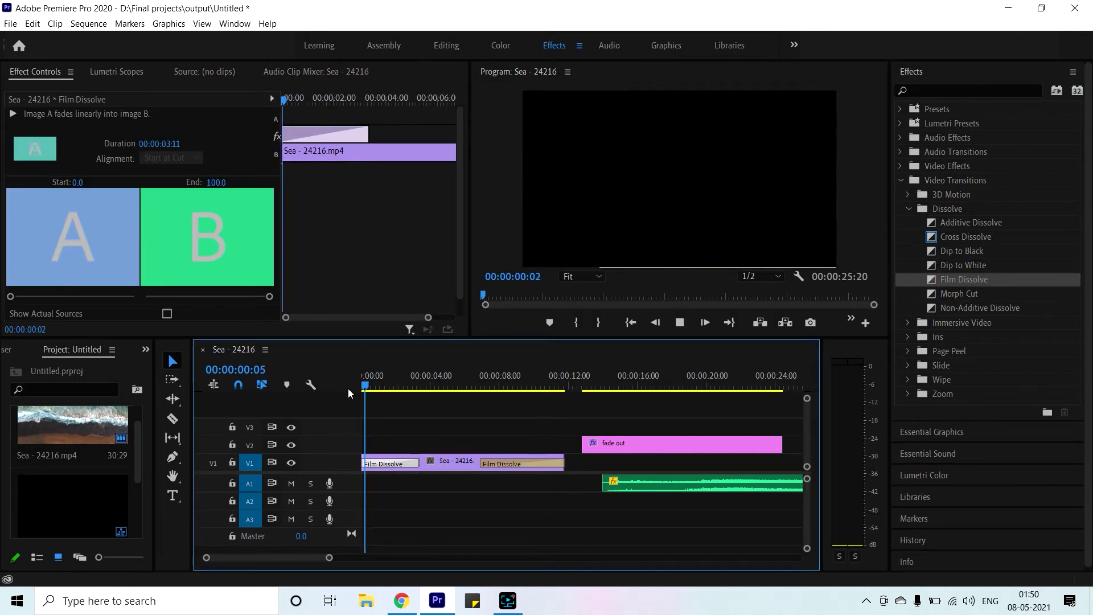
{"action": "key", "text": "space"}
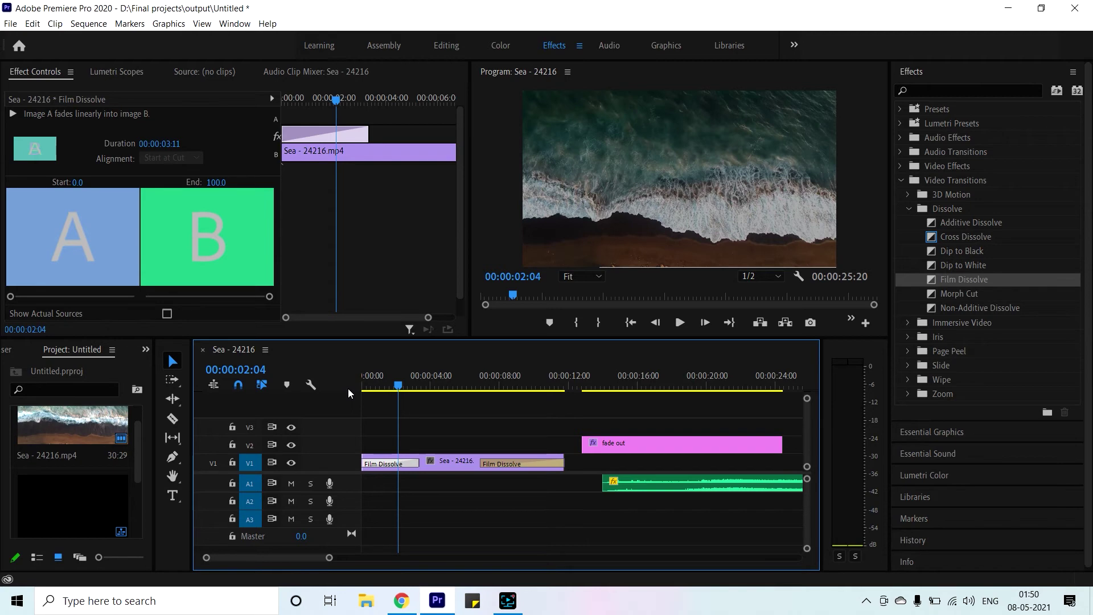
- Move the fade out title on V2 and ocean-wave-1.mp3 on A1 to 00:00:00:00
{"action": "left_click", "coordinate": [652, 444]}
{"action": "left_click_drag", "start_coordinate": [652, 444], "coordinate": [432, 444]}
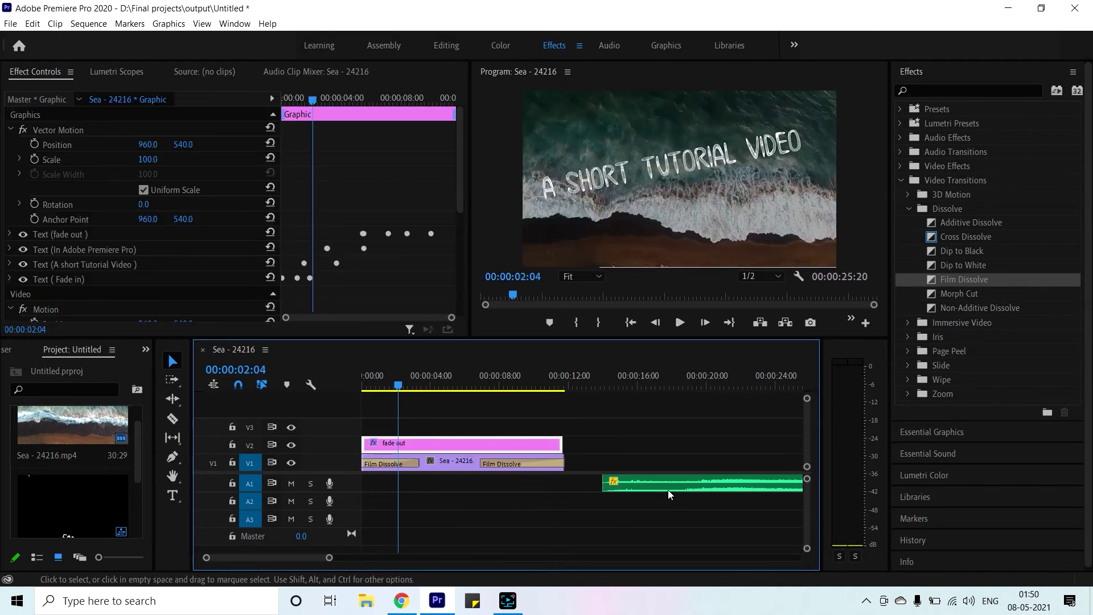
{"action": "left_click_drag", "start_coordinate": [669, 495], "coordinate": [429, 484]}
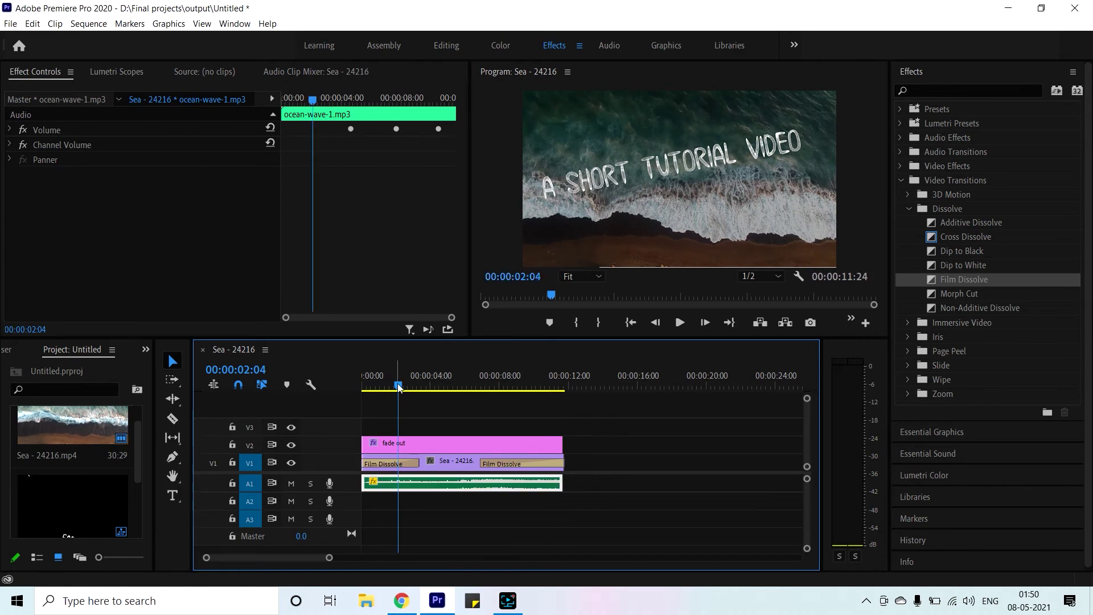